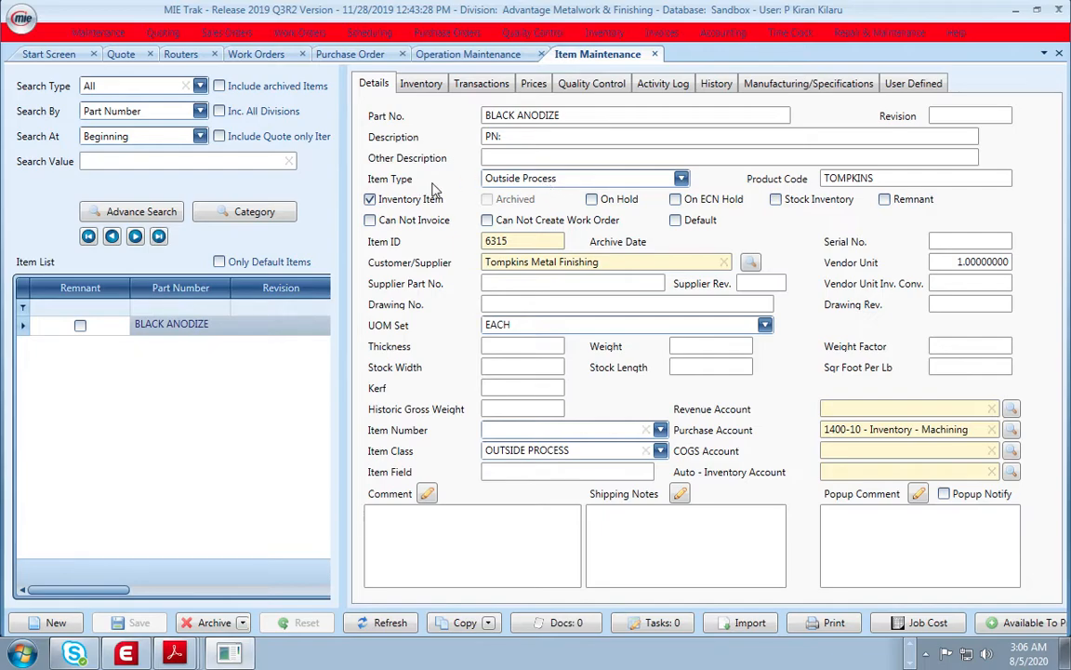
Step: Check the BLACK ANODIZE item's type options, keep Outside Process selected, and view the item's pricing setup
left_click(548, 178)
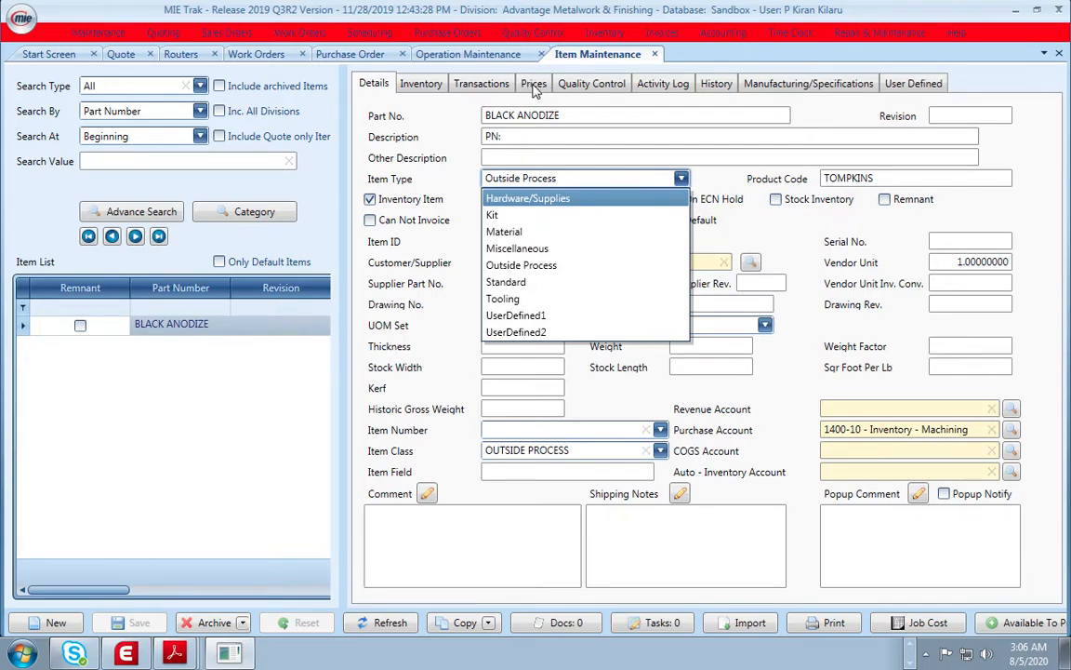
left_click(518, 270)
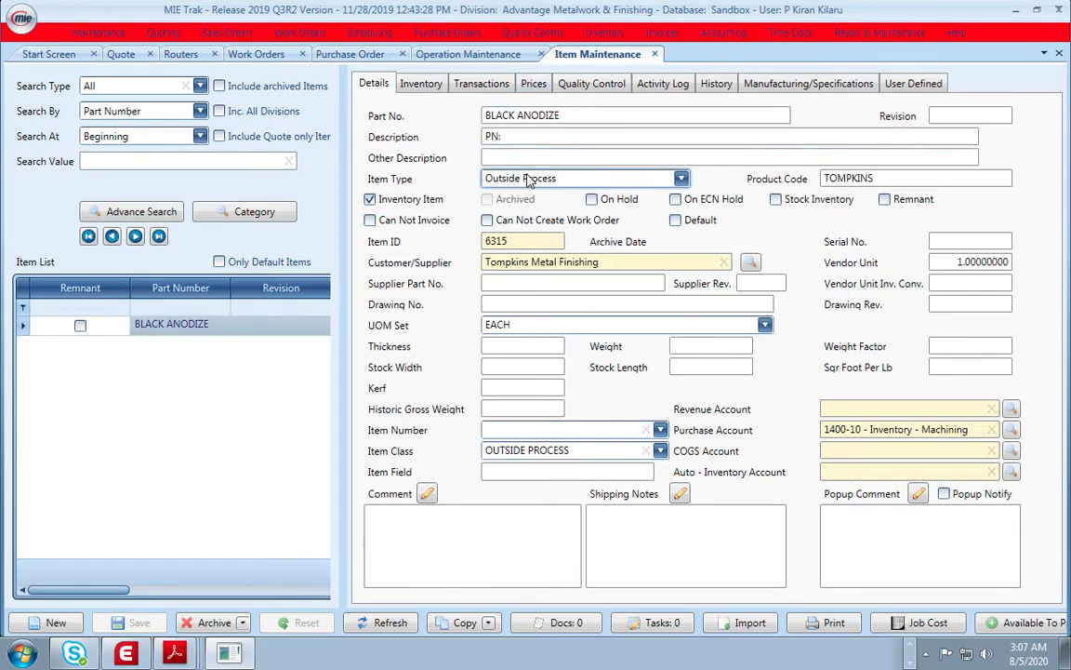
left_click(535, 86)
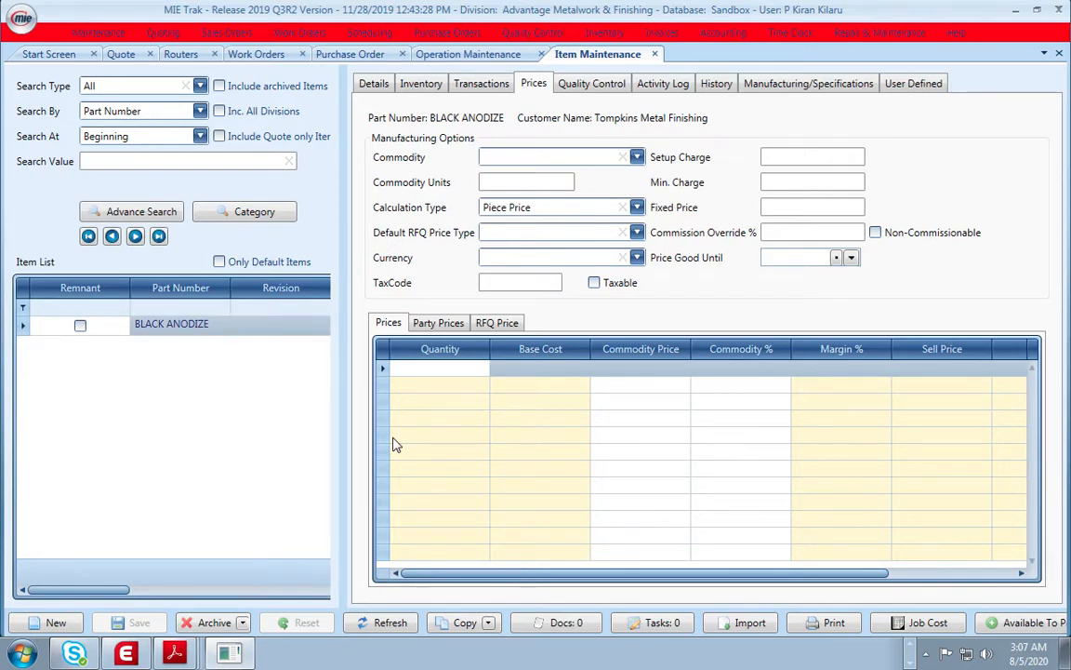
Step: Open the details of the BLACK ANODIZE bill of material line in the quote and reposition the window so everything is readable
left_click(121, 56)
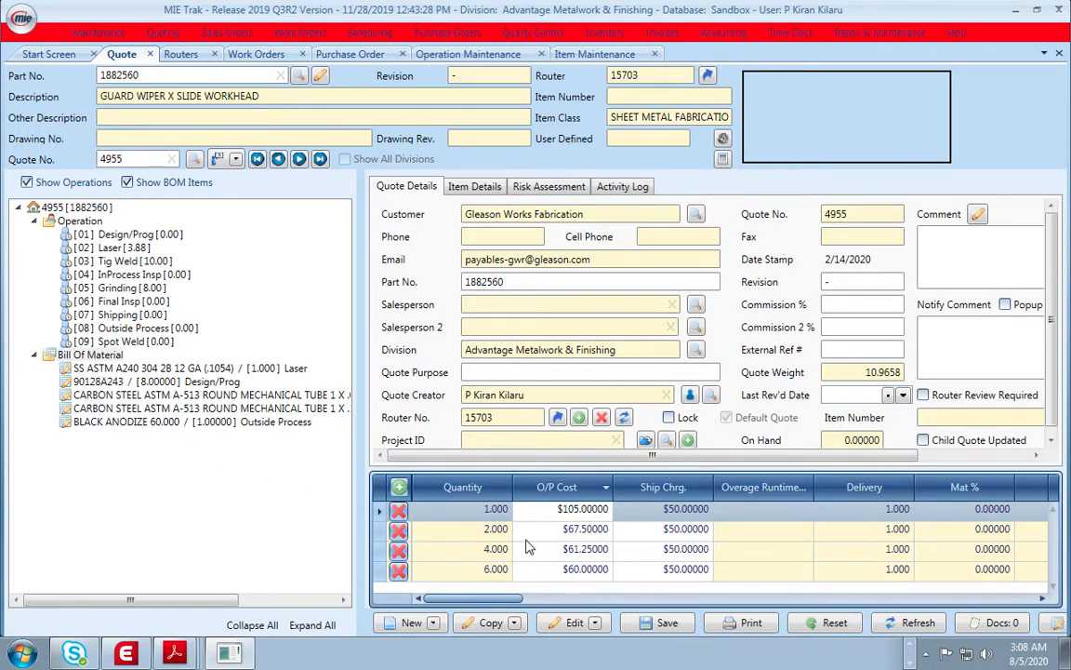
left_click(146, 423)
double_click(146, 424)
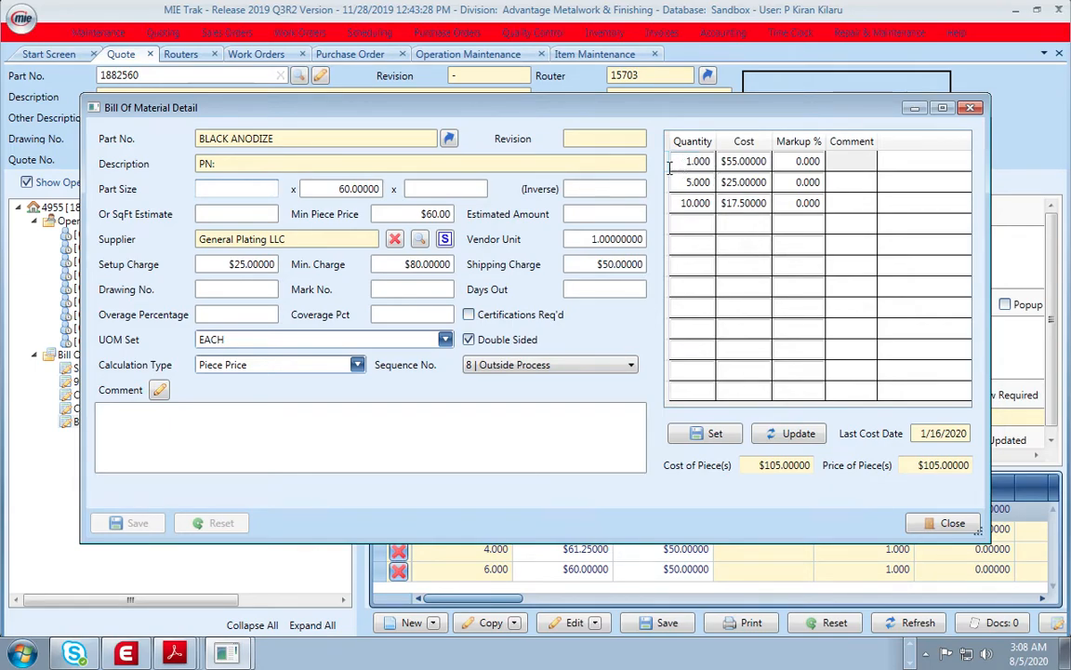
left_click_drag(248, 109, 355, 122)
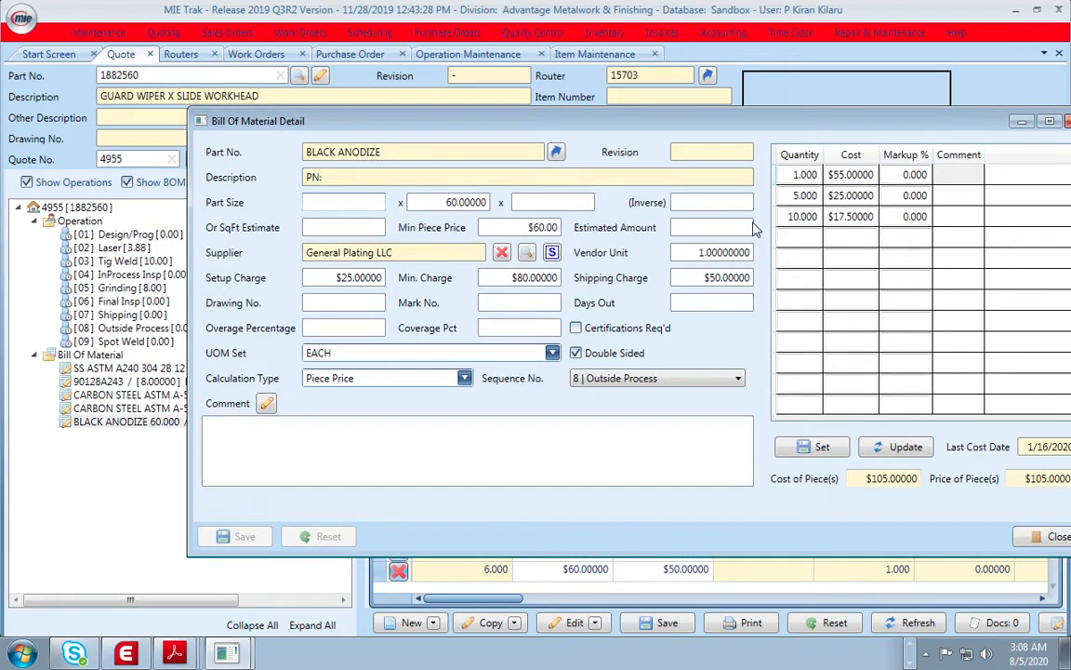
left_click_drag(672, 109, 490, 93)
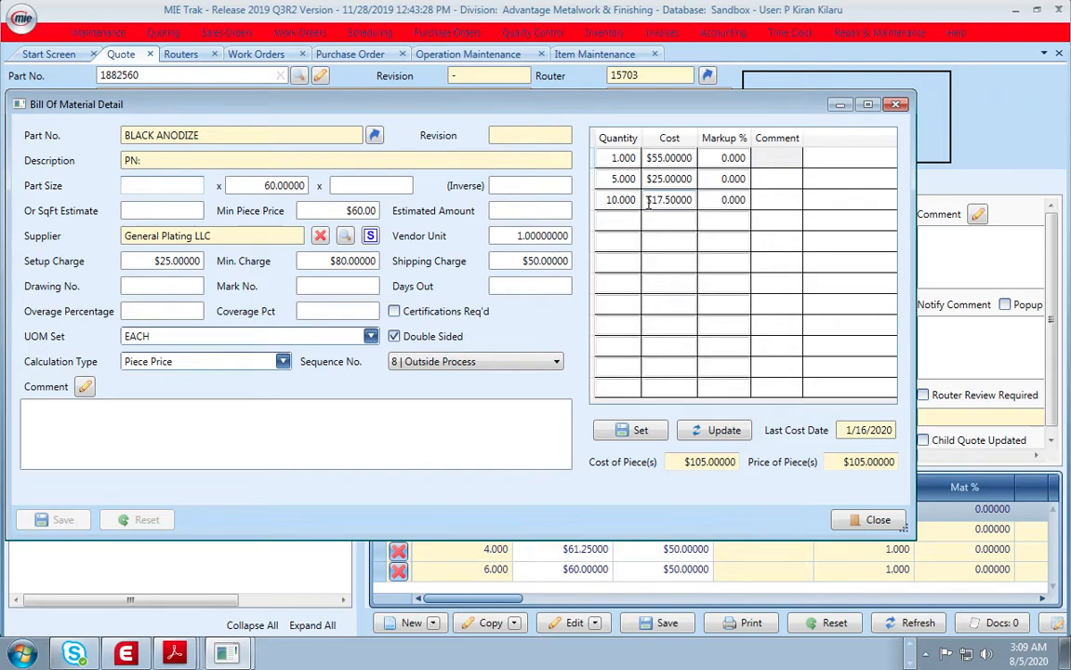
Step: Examine the BLACK ANODIZE line's quantity price breaks, setup, minimum and shipping charges, and minimum piece price
left_click(143, 262)
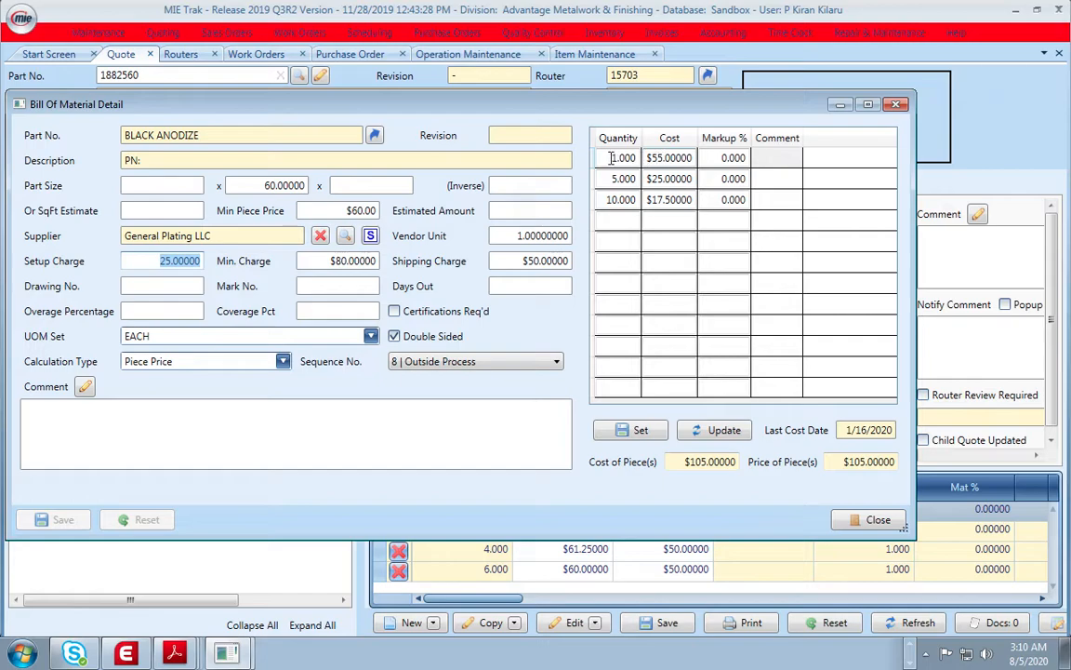
left_click(661, 160)
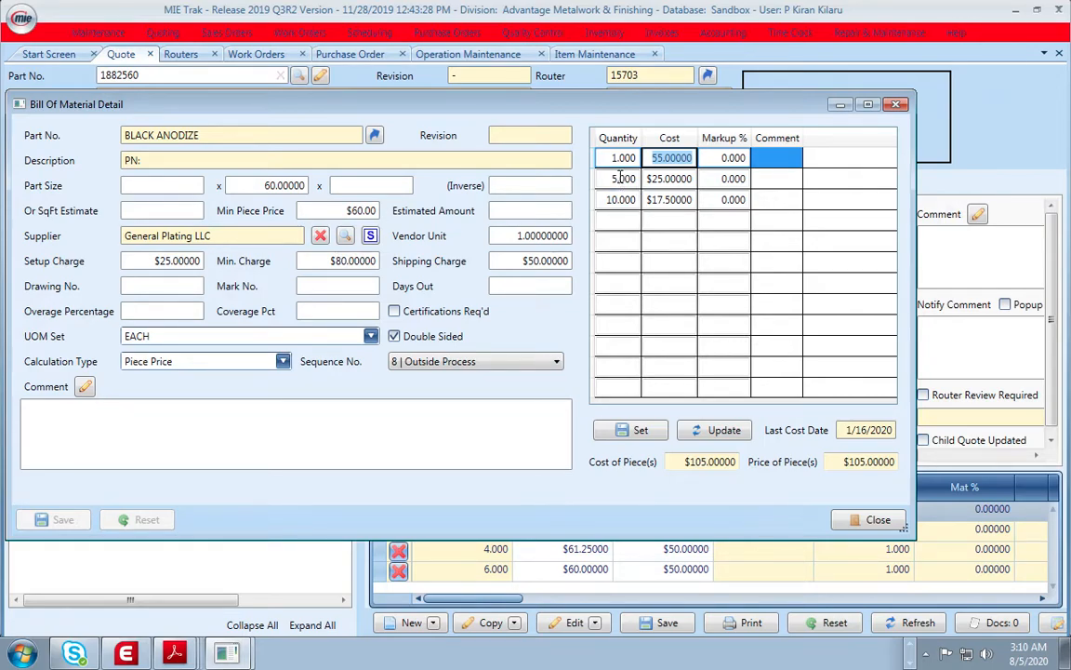
left_click(621, 179)
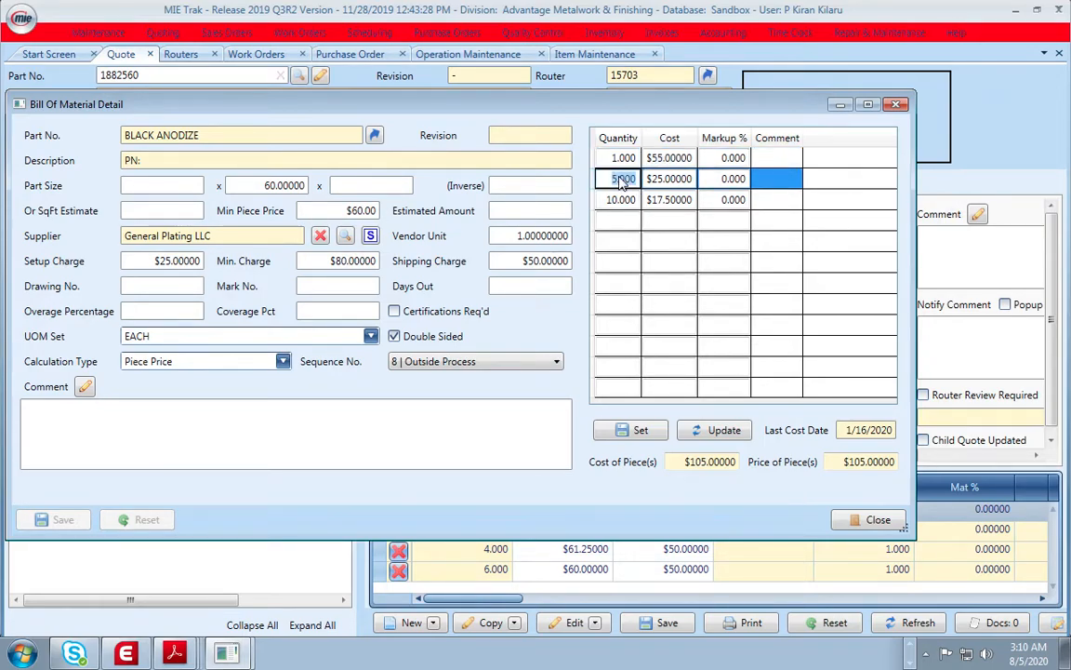
left_click(664, 180)
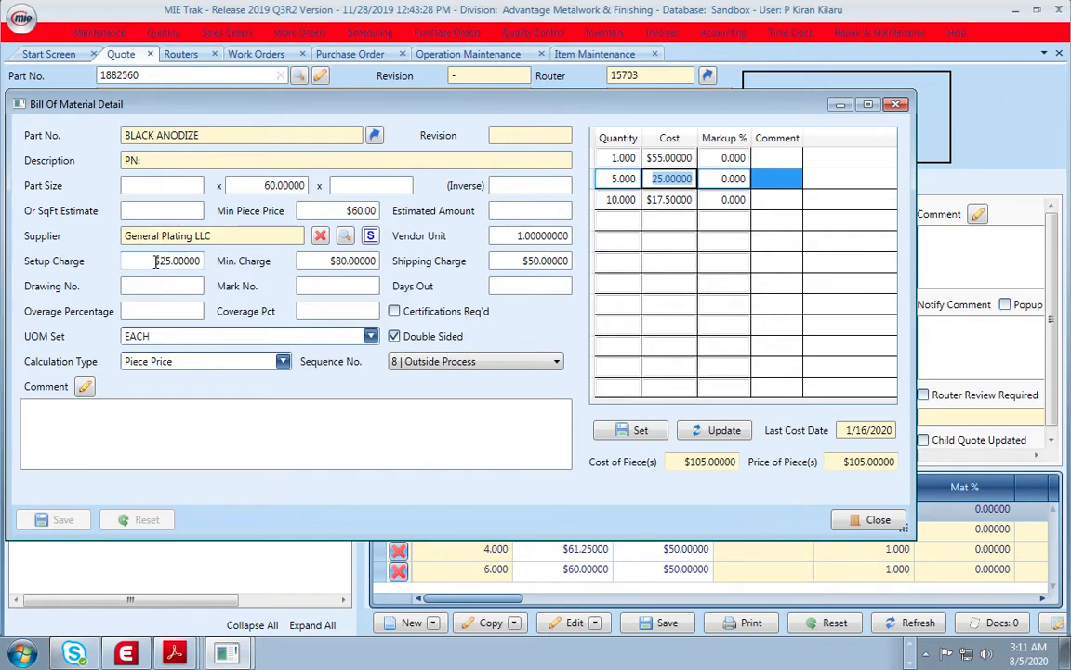
left_click(154, 262)
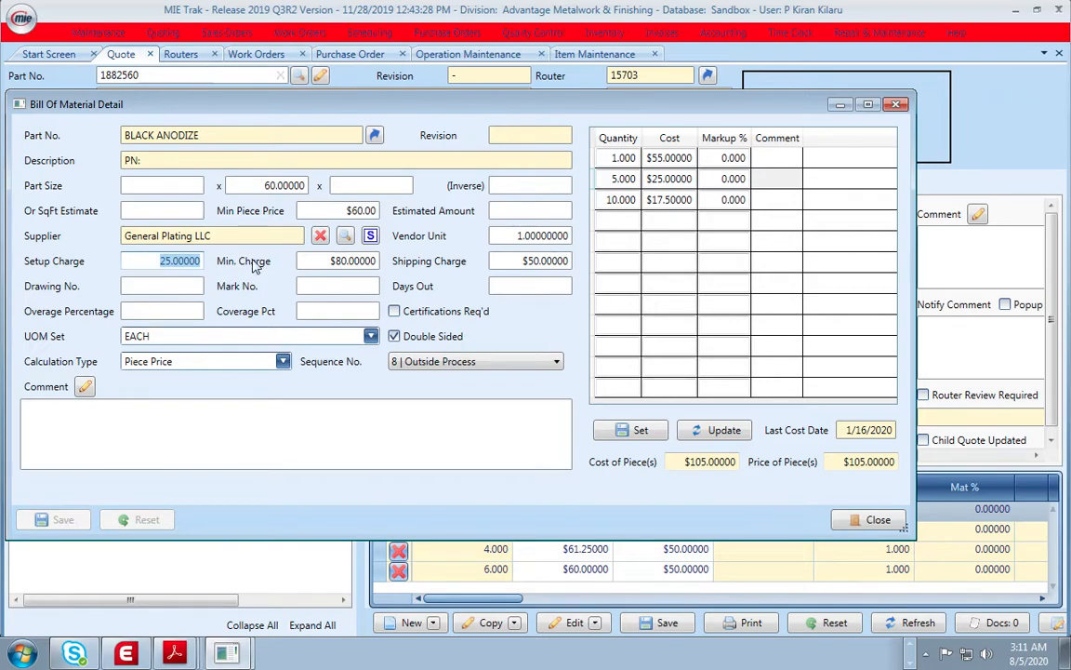
left_click(324, 261)
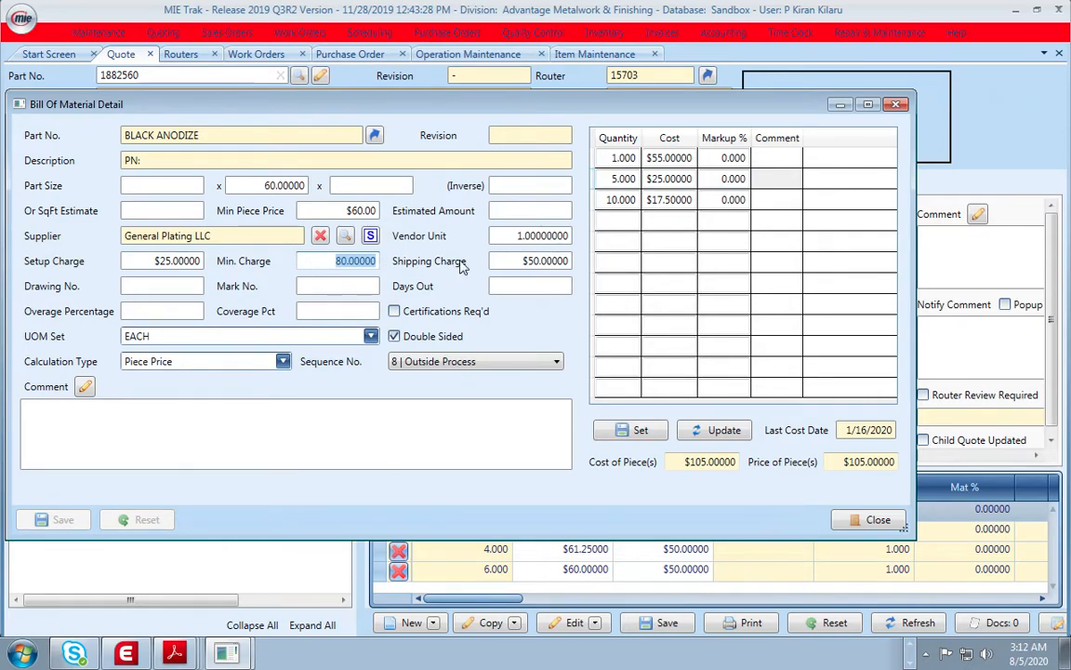
left_click(509, 260)
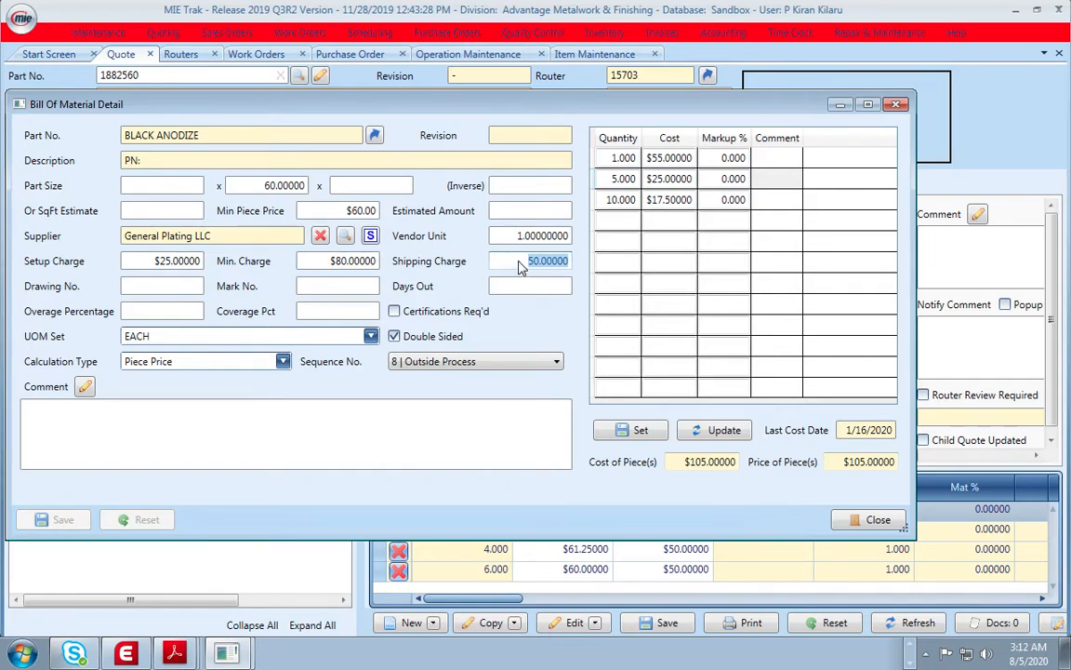
left_click(524, 261)
left_click(610, 157)
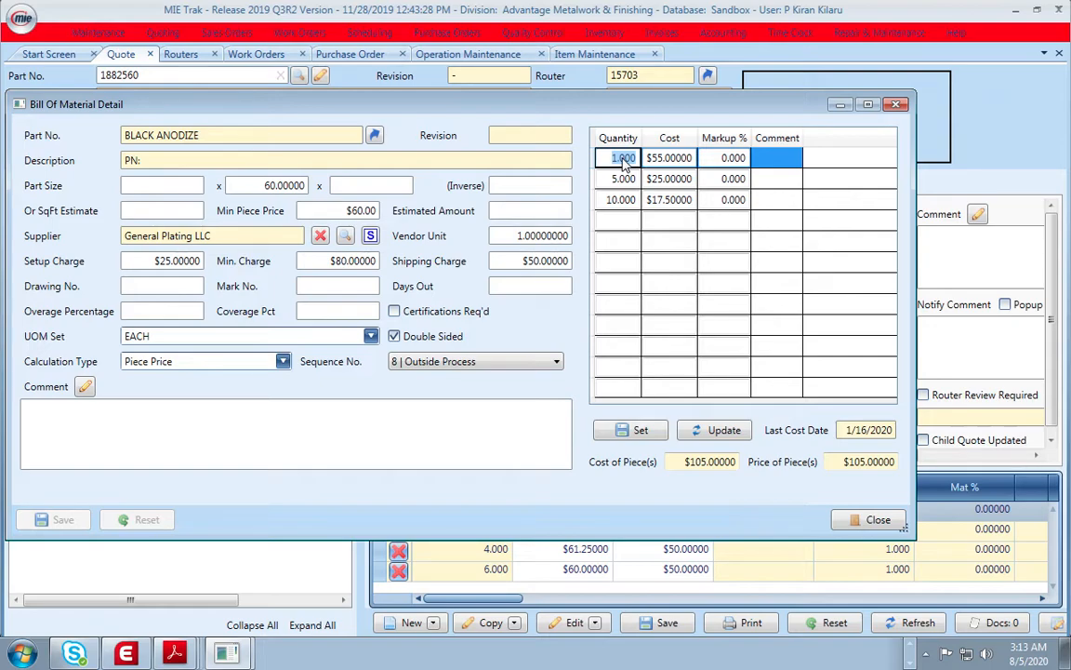
left_click(336, 211)
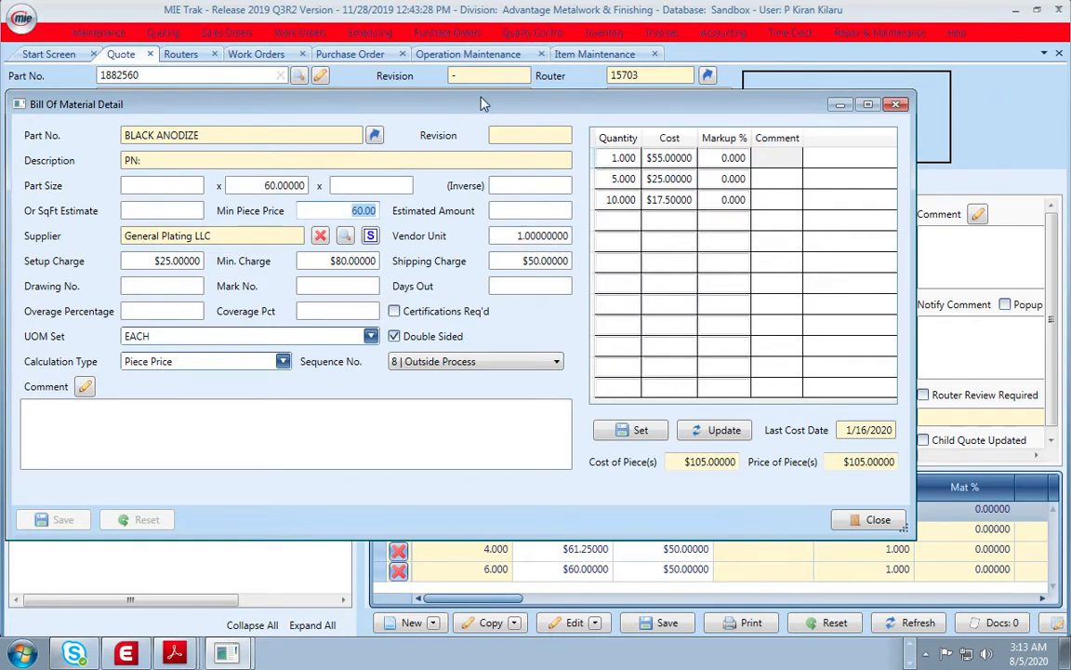
Step: Uncover the quote's quantity table and compare its outside process costs with the line's setup charge and minimum piece price
left_click_drag(483, 105, 485, 28)
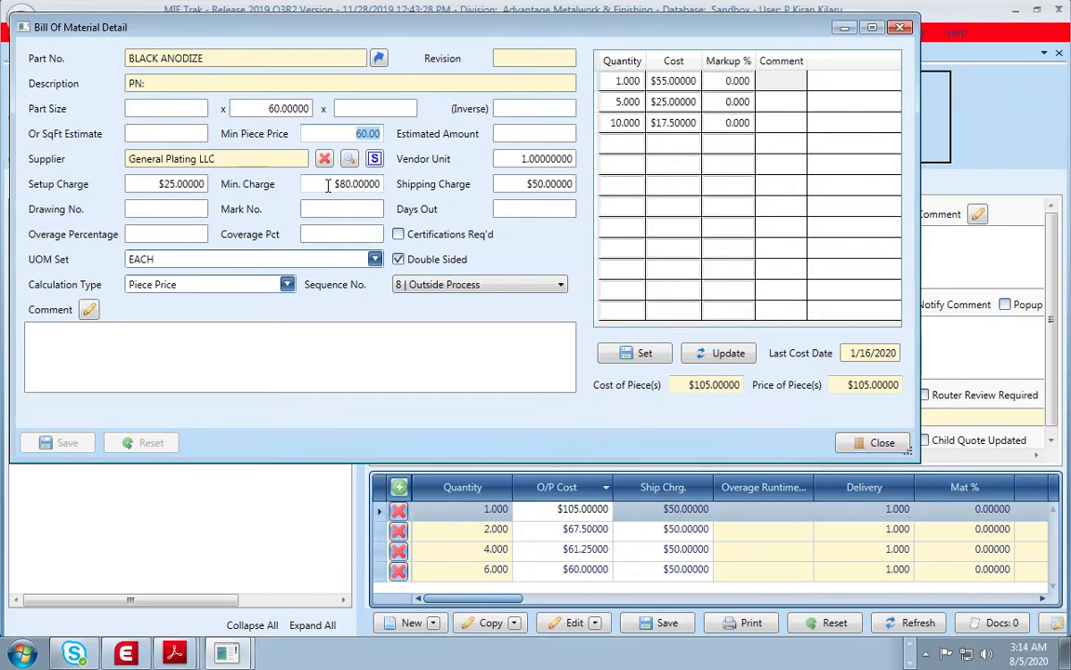
left_click(147, 184)
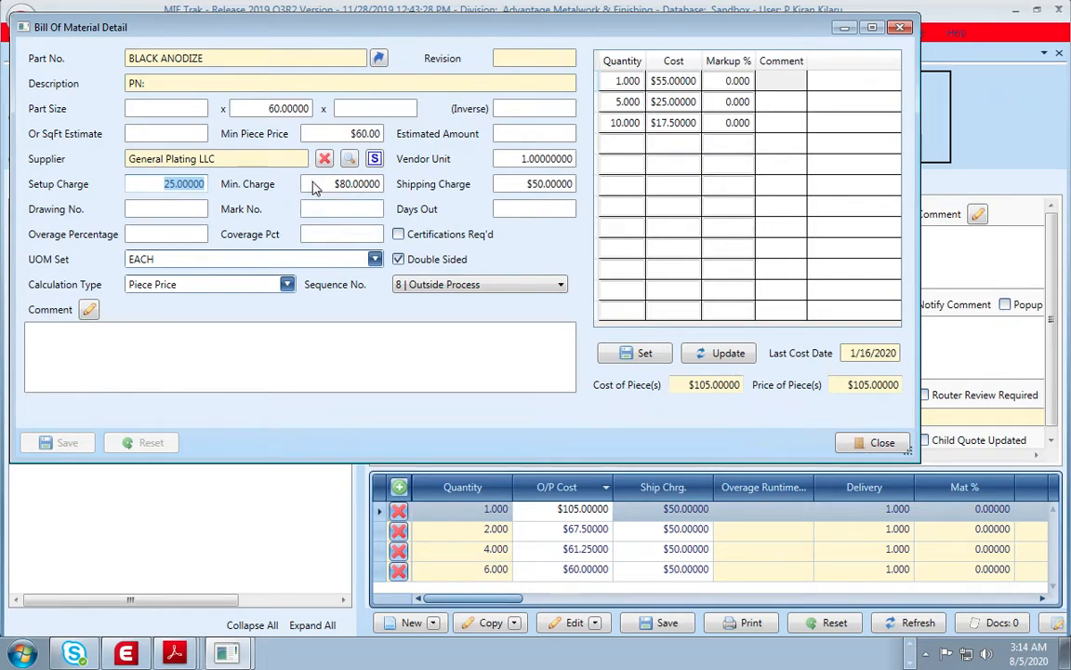
left_click(558, 528)
left_click(335, 134)
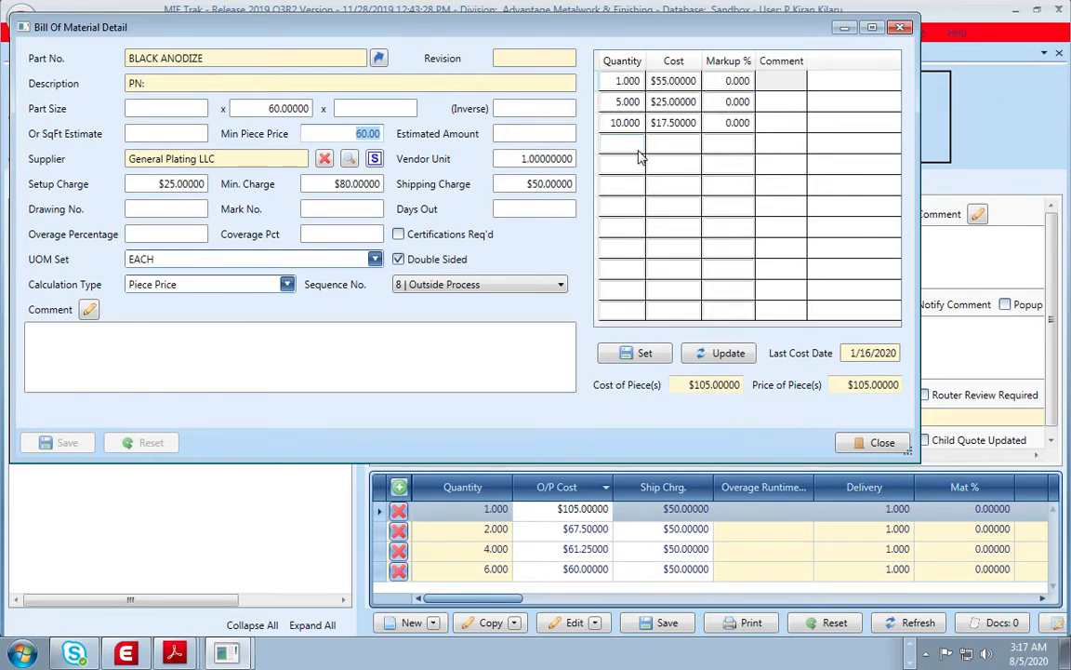
Step: Mark the quote's BLACK ANODIZE line as requiring certifications and save the line
left_click(399, 236)
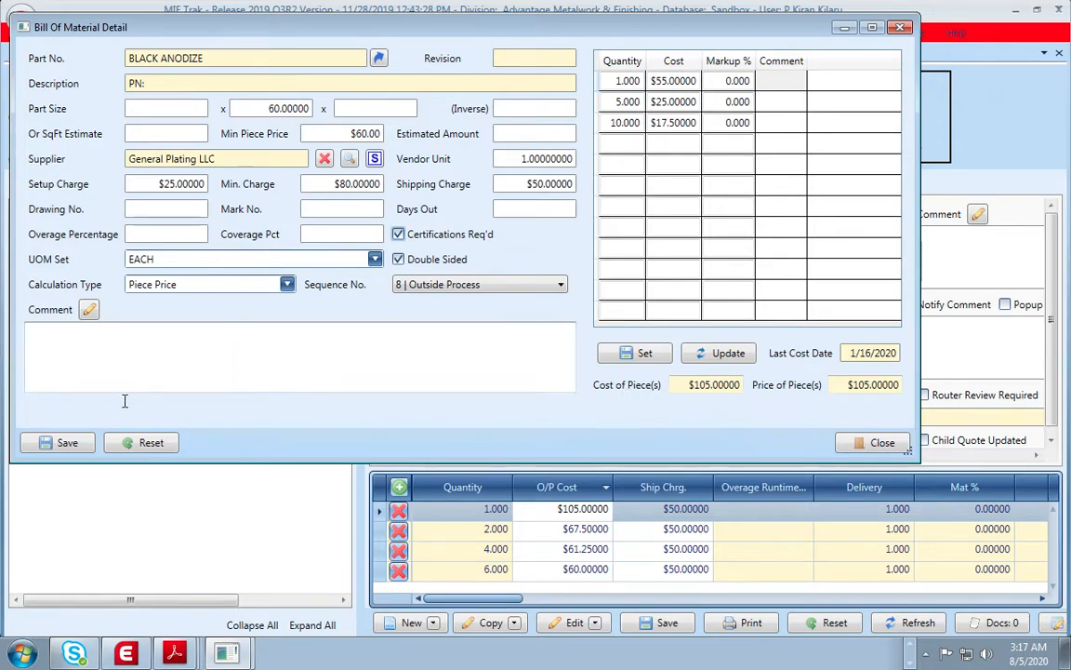
left_click(67, 446)
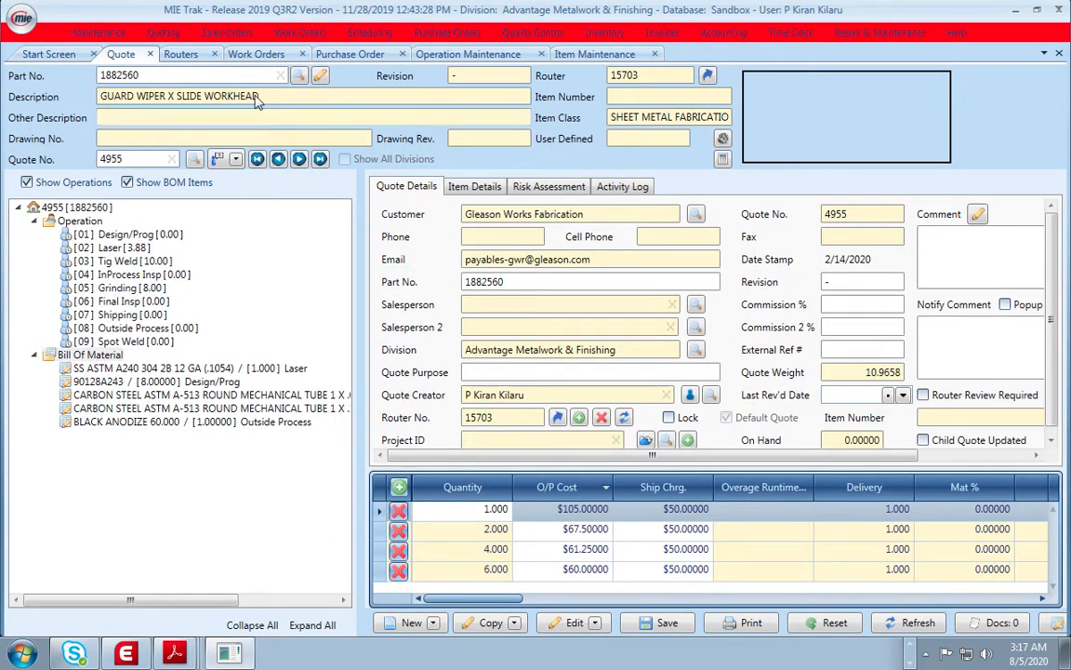
Step: Check the setup charge, minimum and certification setting on the router's BLACK ANODIZE line, then save and close it
left_click(179, 57)
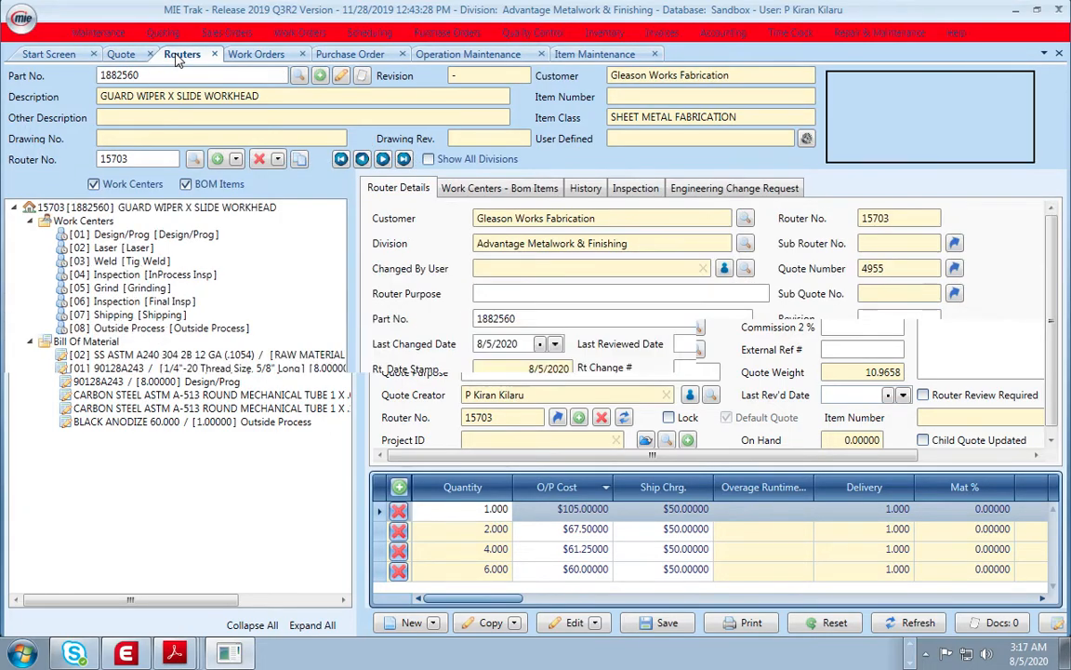
double_click(157, 409)
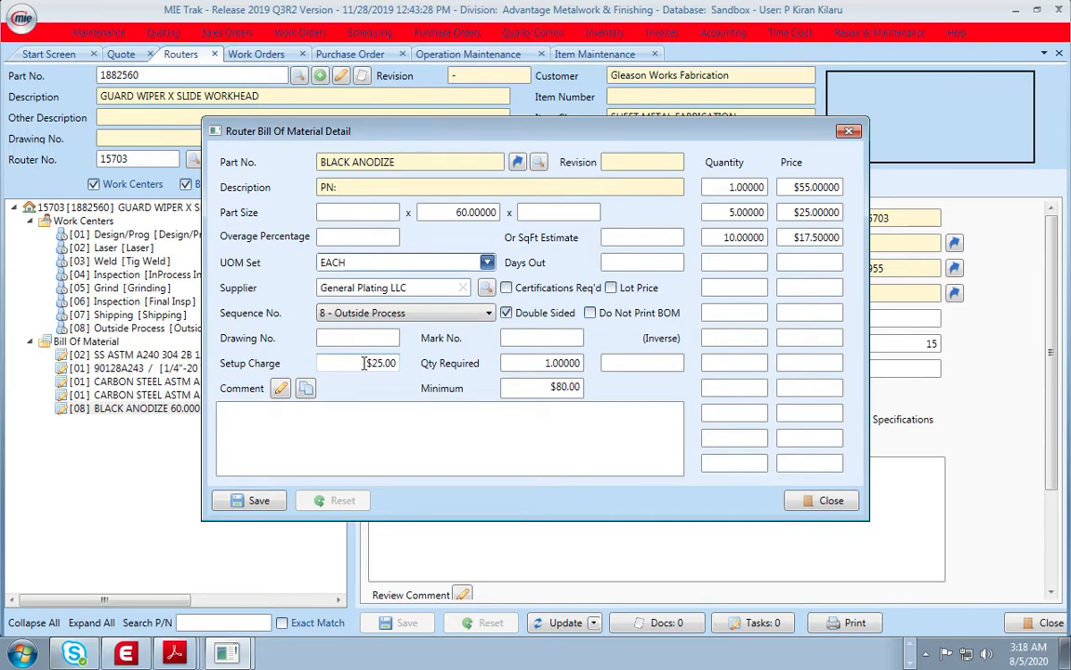
left_click(547, 389)
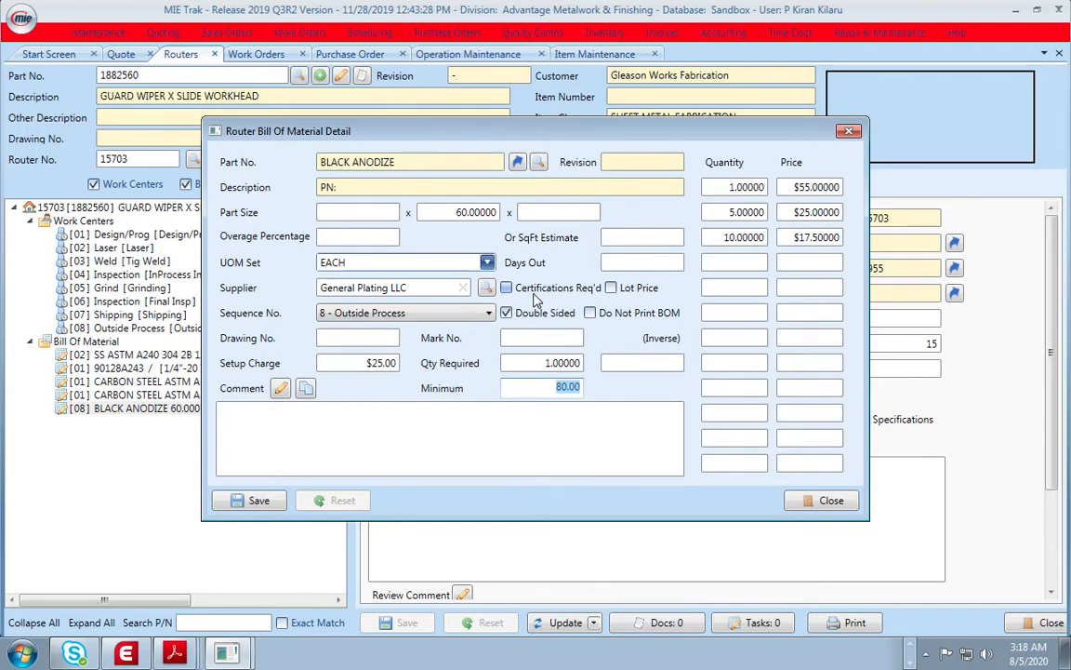
left_click(258, 502)
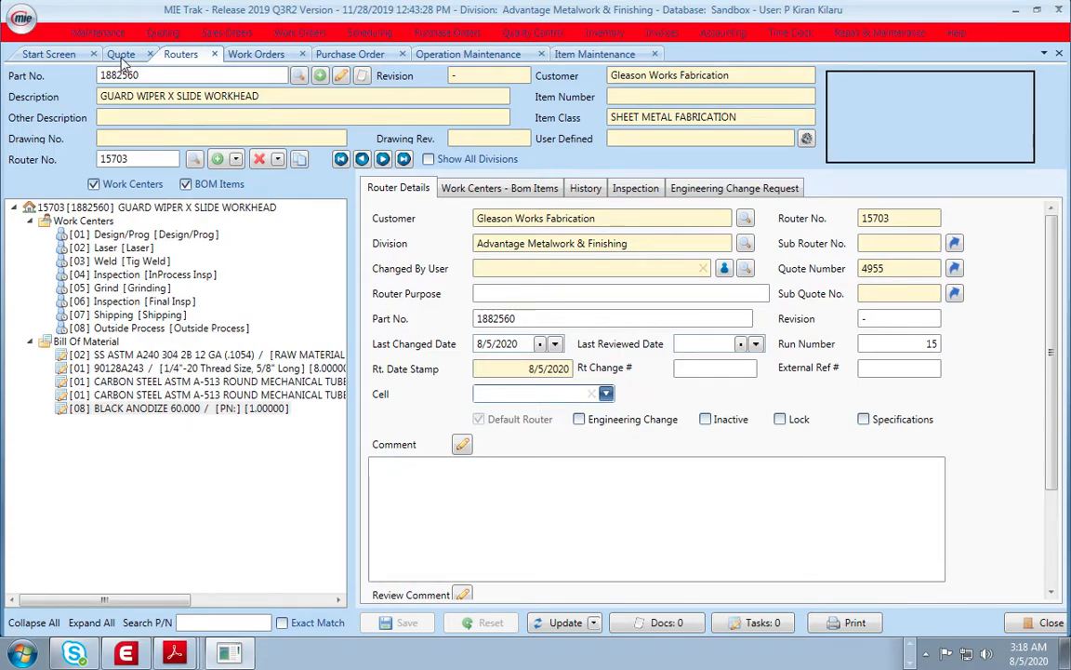
Step: Update the router for part 1882560 from its linked quote, using the All router creation option
left_click(176, 55)
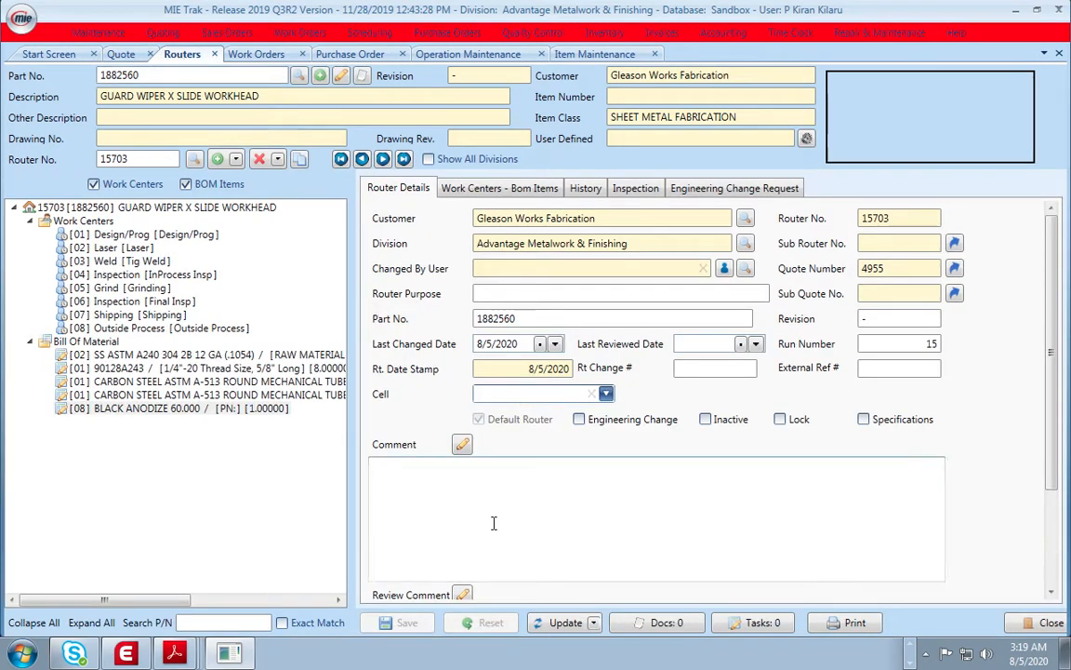
left_click(561, 625)
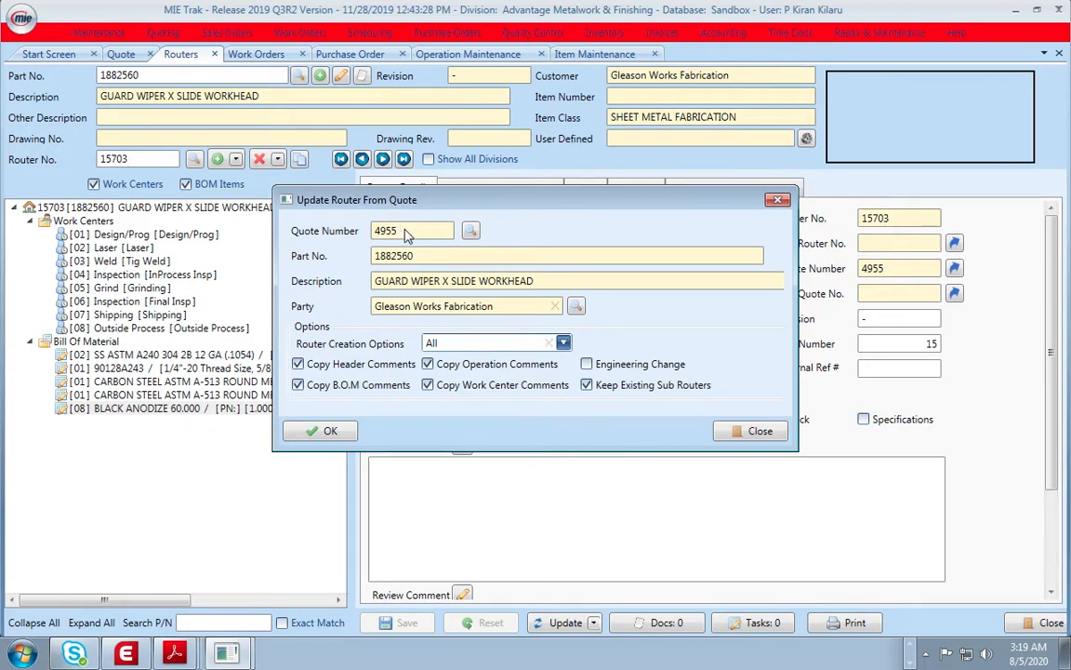
left_click(331, 432)
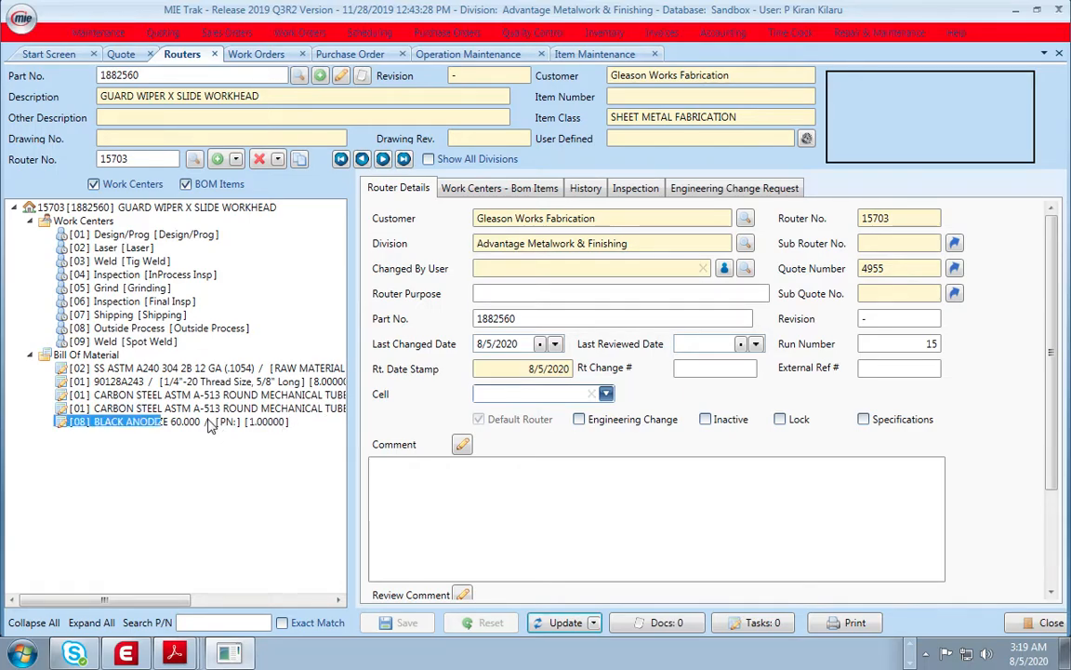
Step: Verify the certification setting on the updated router's BLACK ANODIZE line, then save and close it
double_click(210, 423)
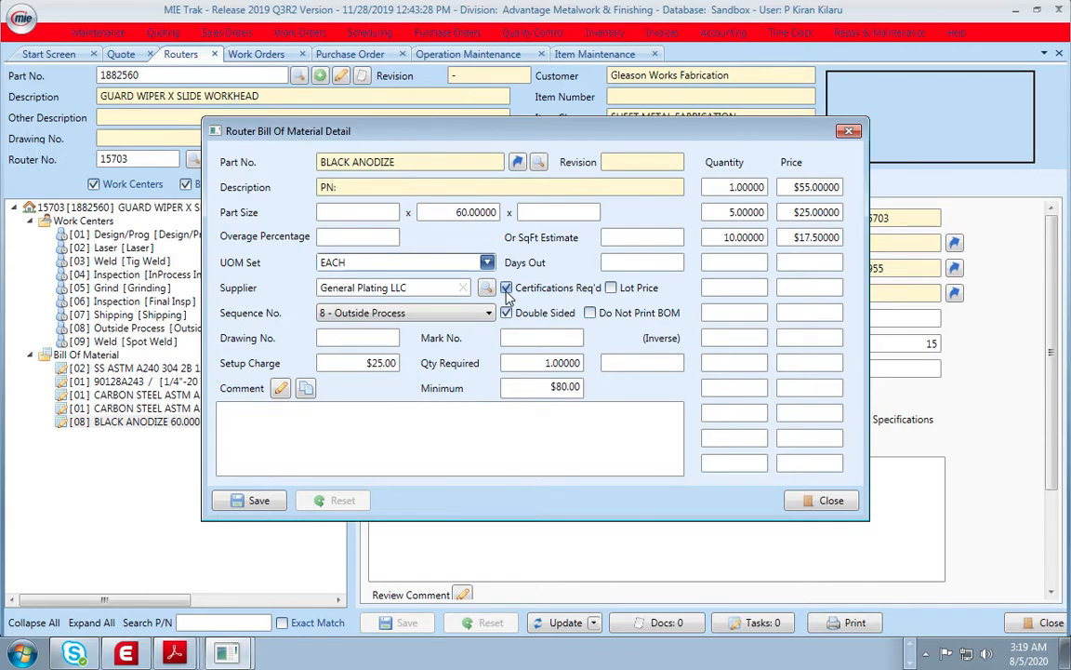
left_click(251, 502)
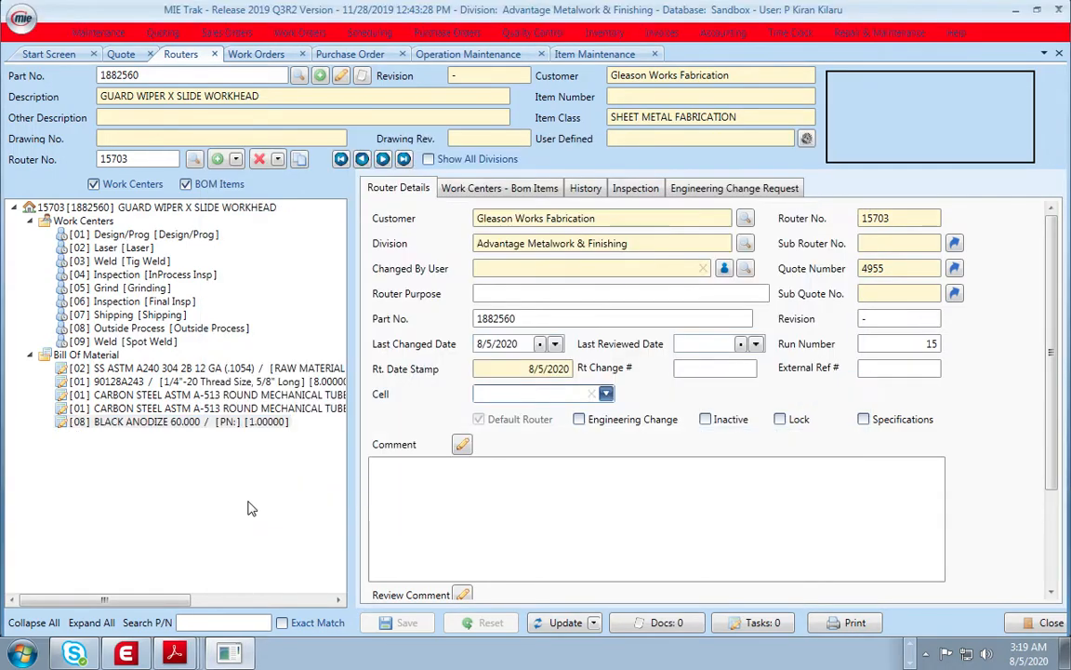
Step: Start a new single-item work order for item 1882560, set to be created without a job number
left_click(256, 54)
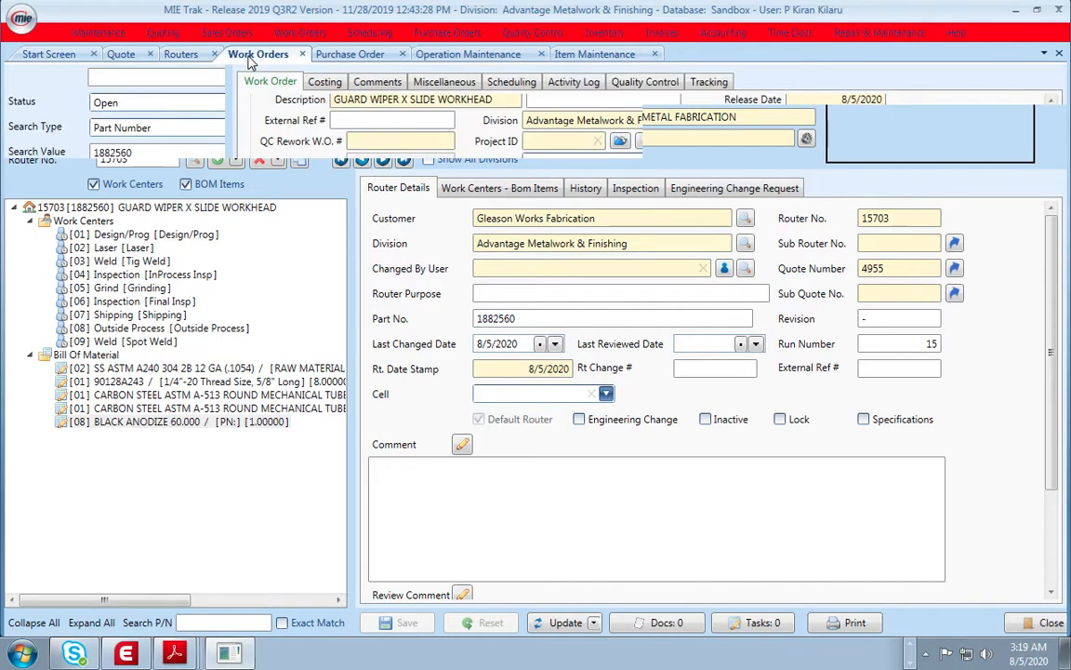
left_click(182, 56)
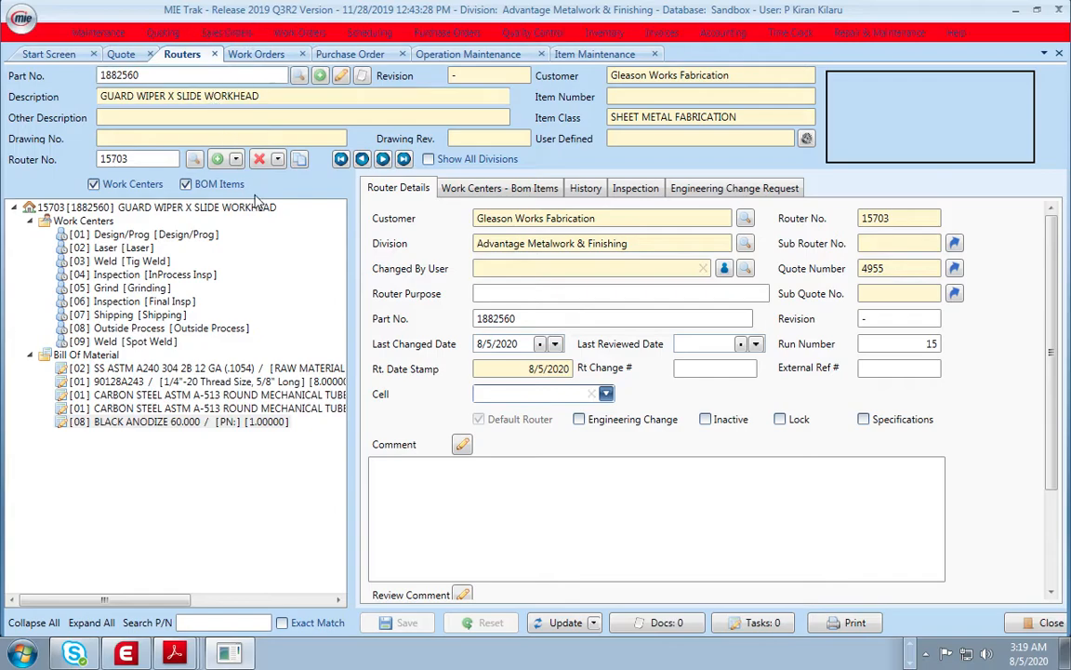
left_click(259, 56)
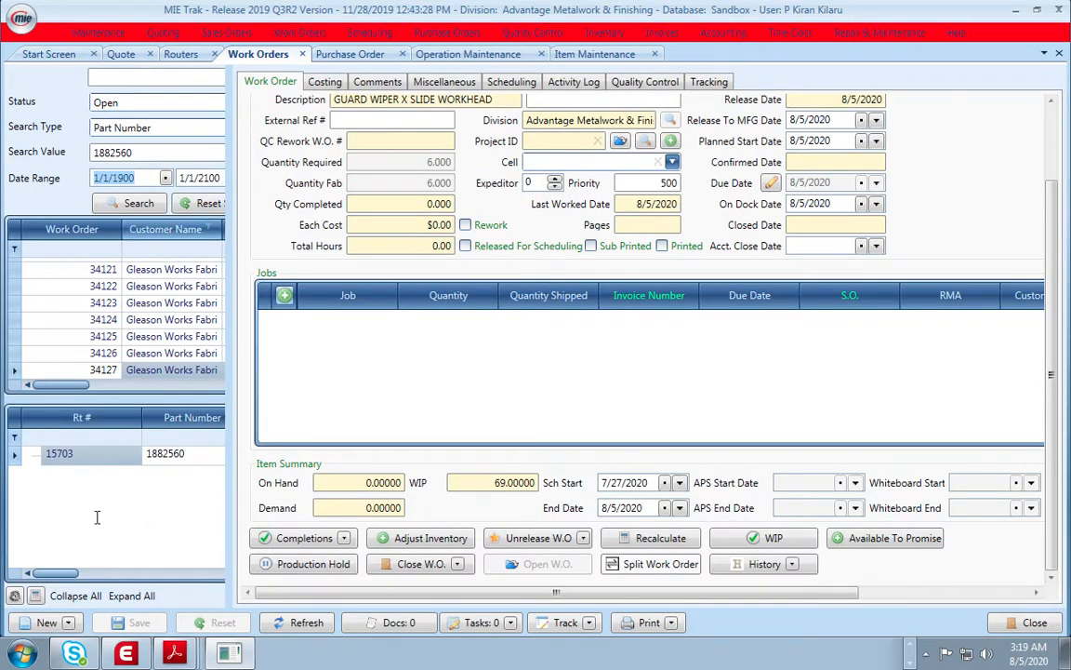
left_click(44, 624)
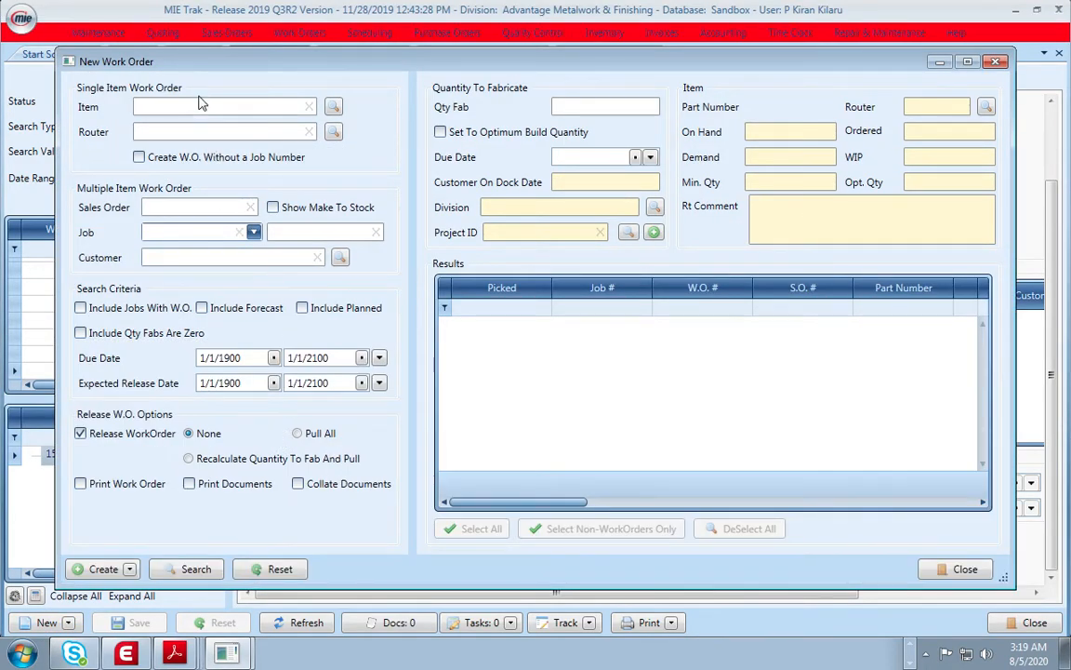
type("1882560")
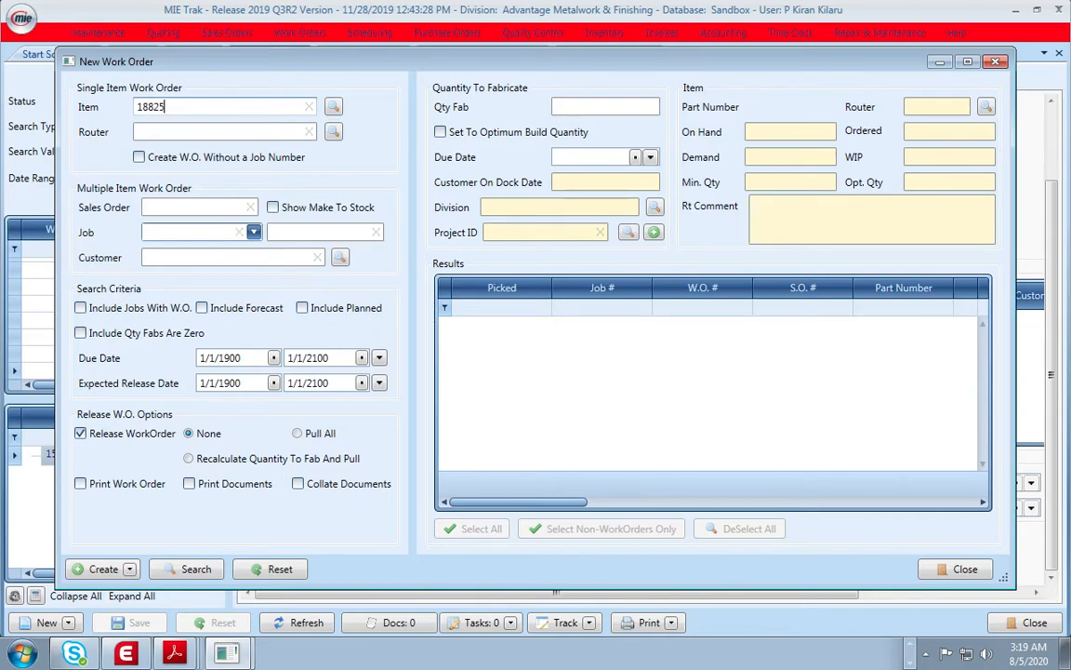
left_click(139, 157)
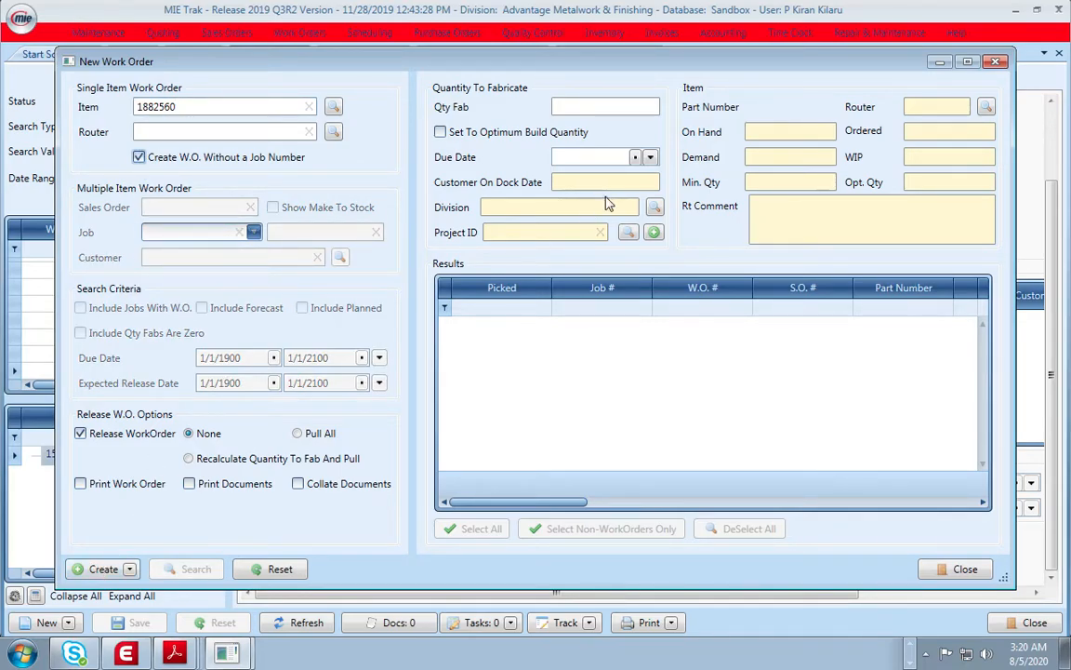
Step: Set the new work order's fabrication quantity to 1 and its due date to 8/5/2020
left_click(592, 111)
key("Tab")
left_click(97, 569)
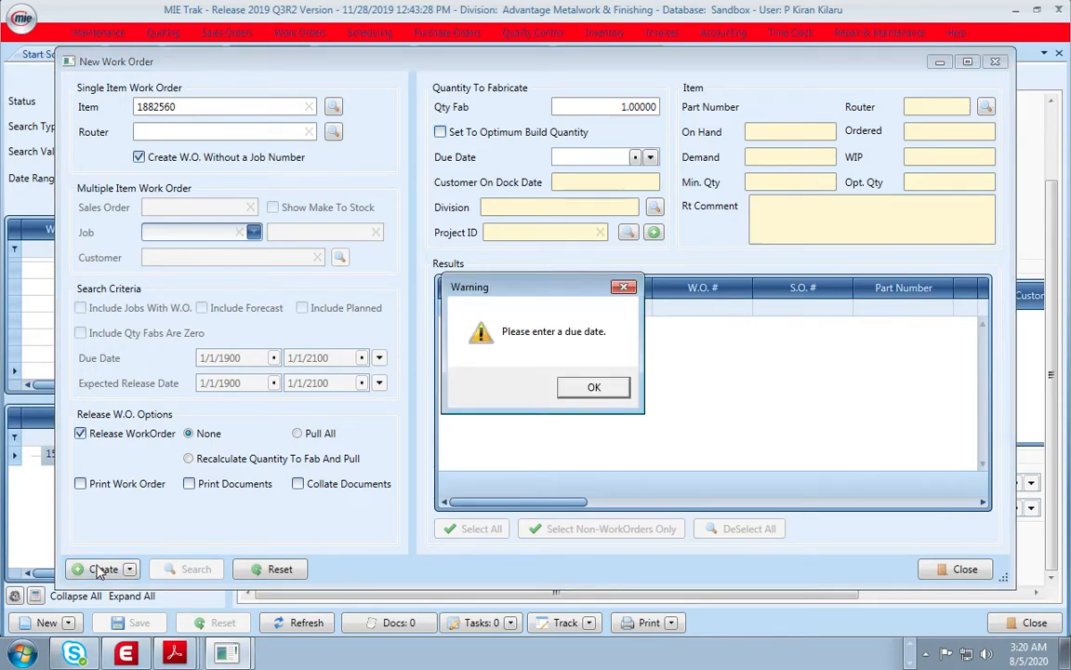
left_click(593, 384)
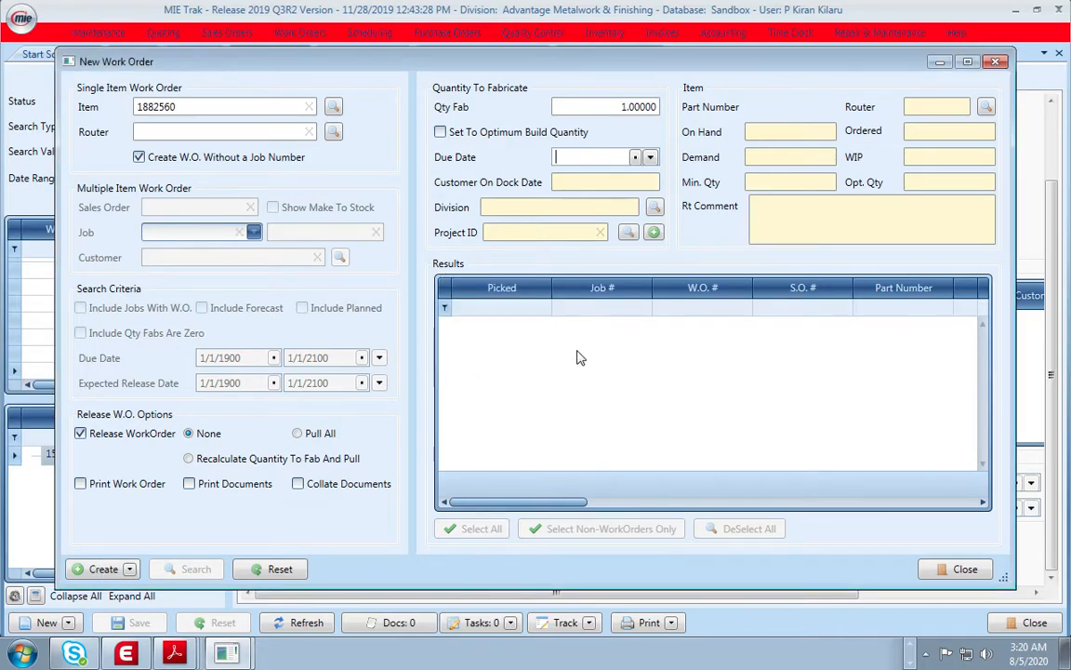
left_click(636, 158)
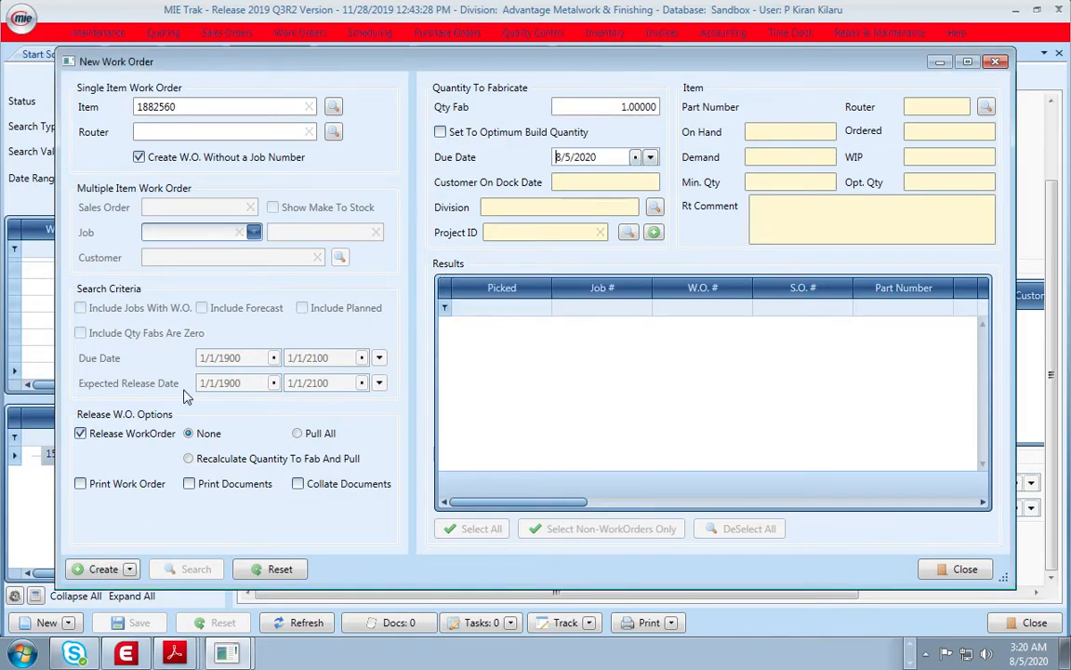
Step: Pick part 1882560 from the item lookup for the new work order and create the work order
left_click(102, 570)
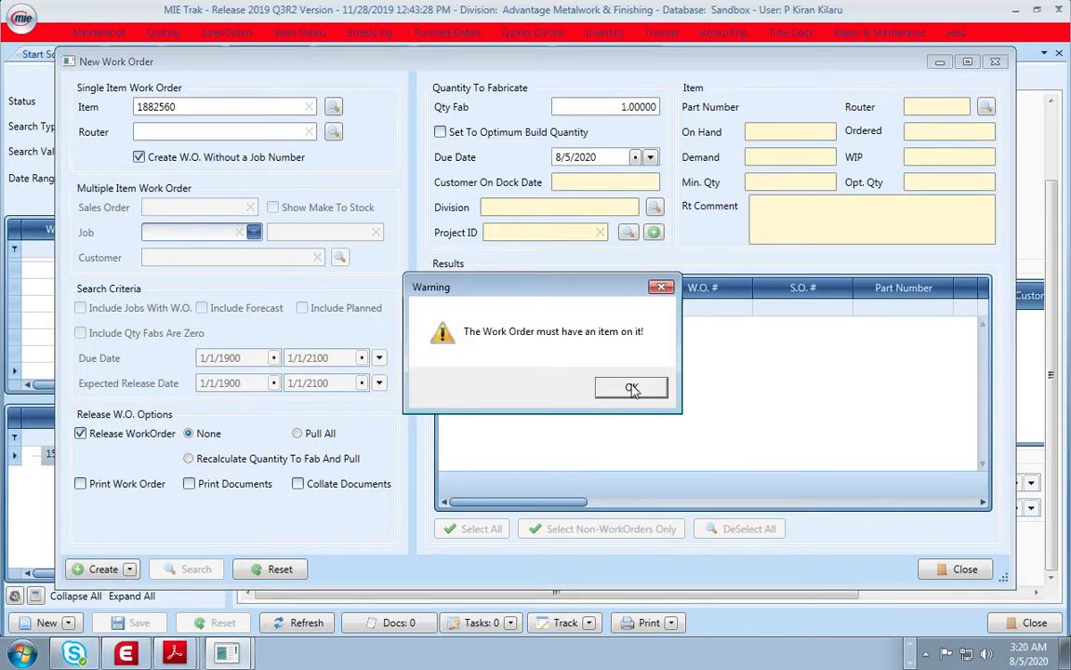
left_click(631, 388)
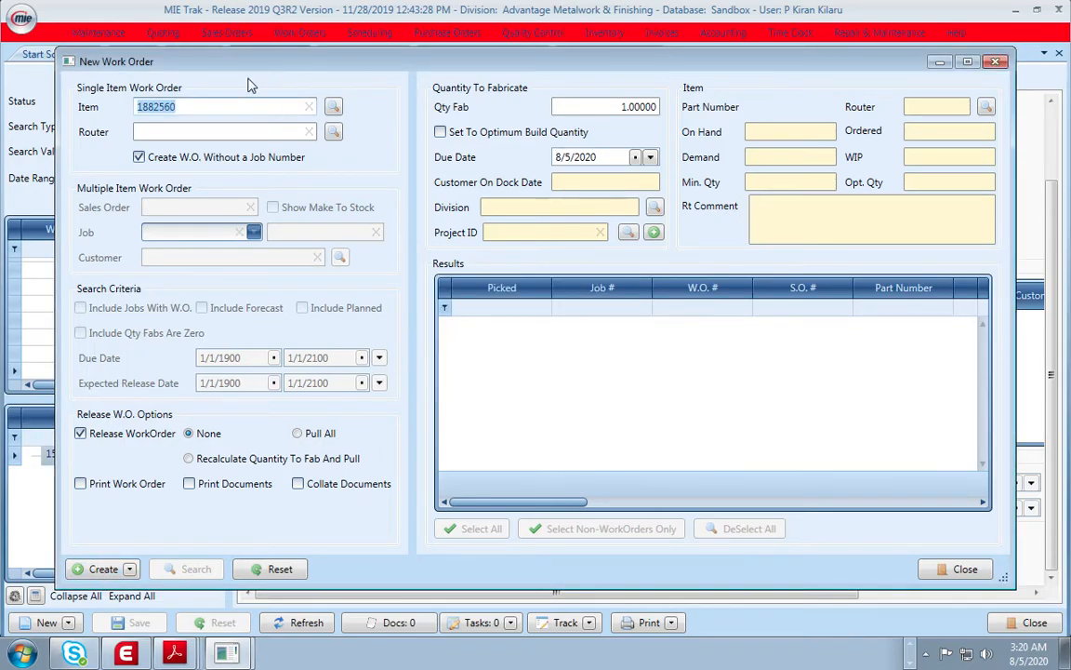
left_click(333, 108)
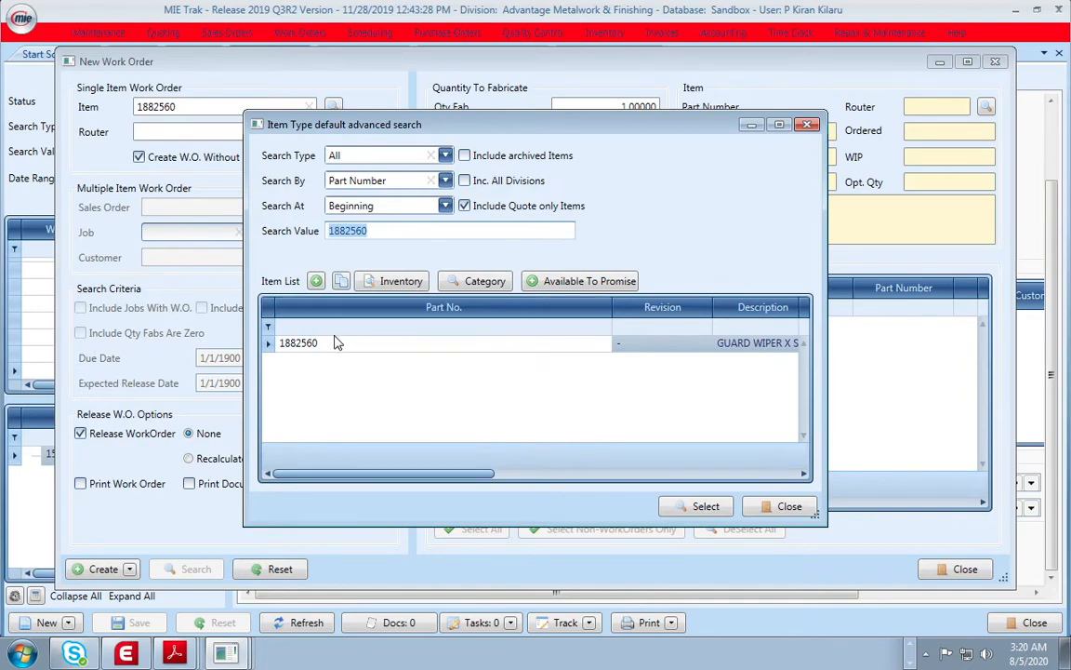
double_click(325, 344)
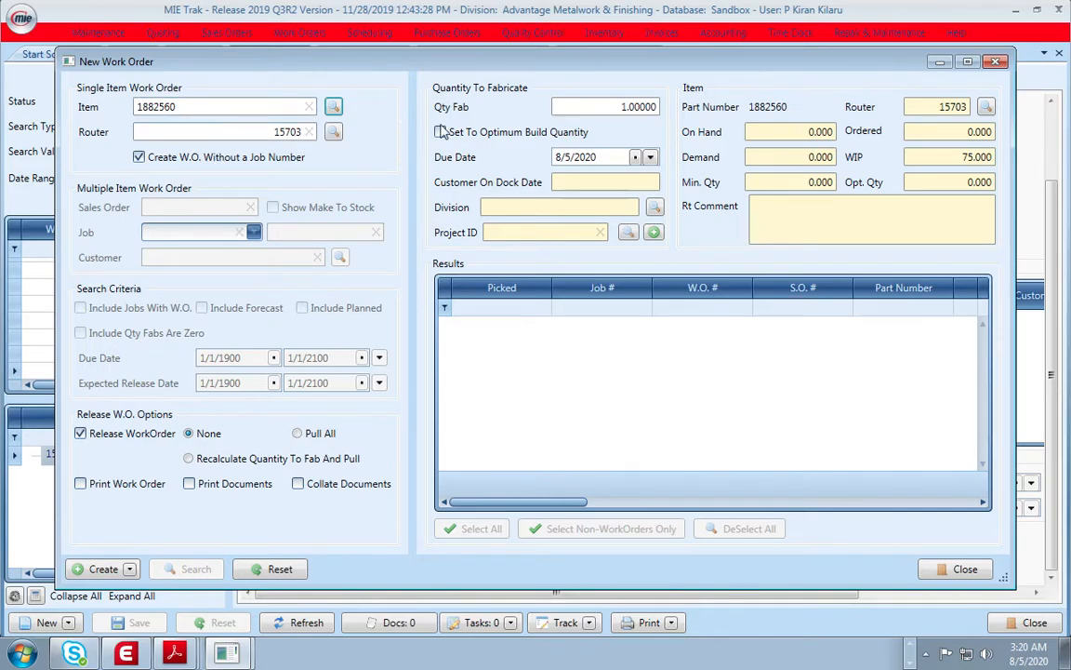
left_click(96, 571)
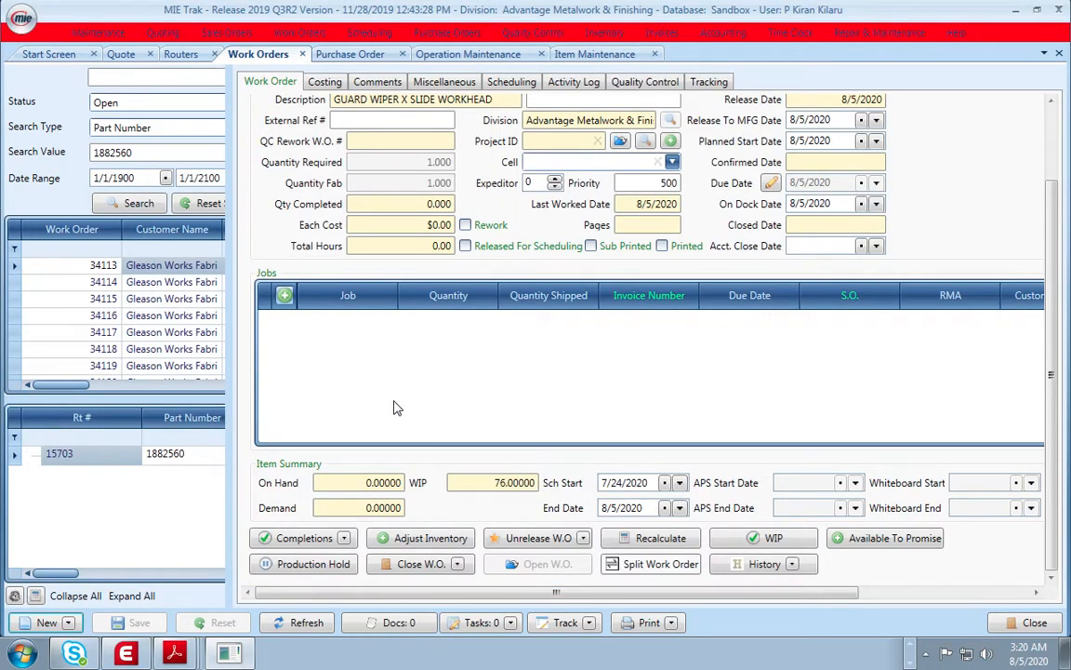
Step: Create a purchase order from the work order for only the BLACK ANODIZE line, sent to its primary supplier
left_click(69, 623)
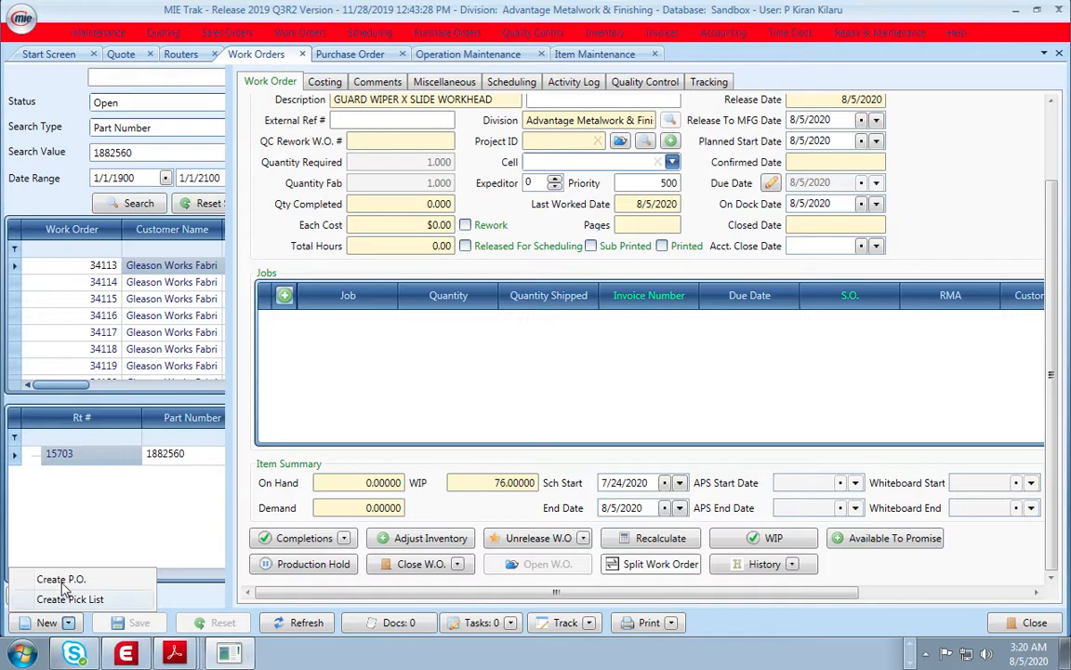
left_click(61, 580)
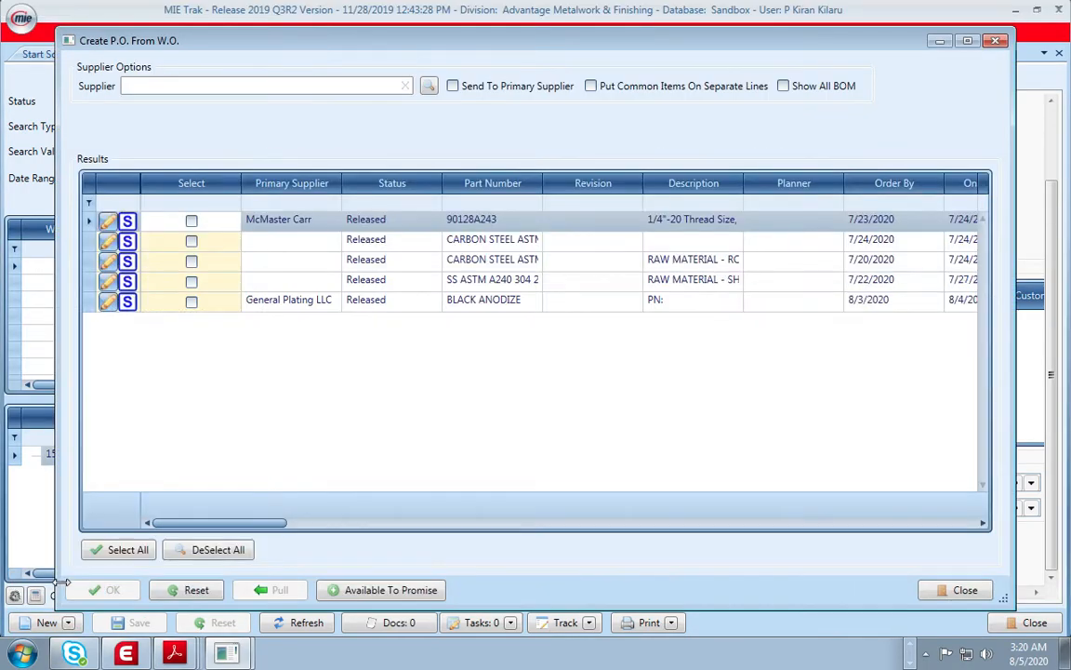
left_click(191, 302)
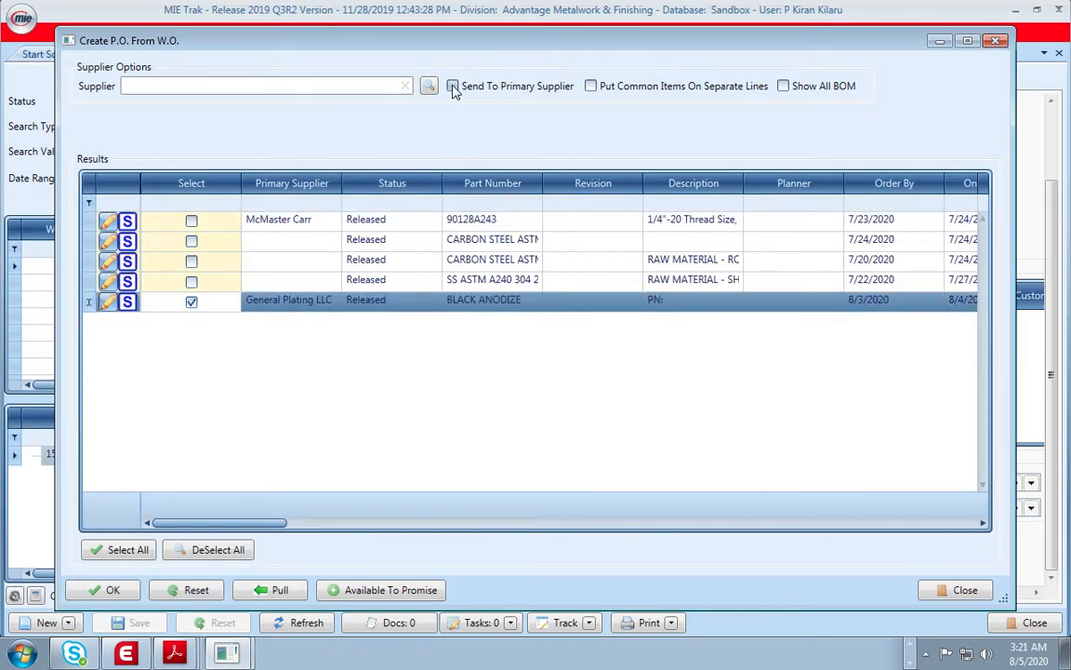
left_click(453, 86)
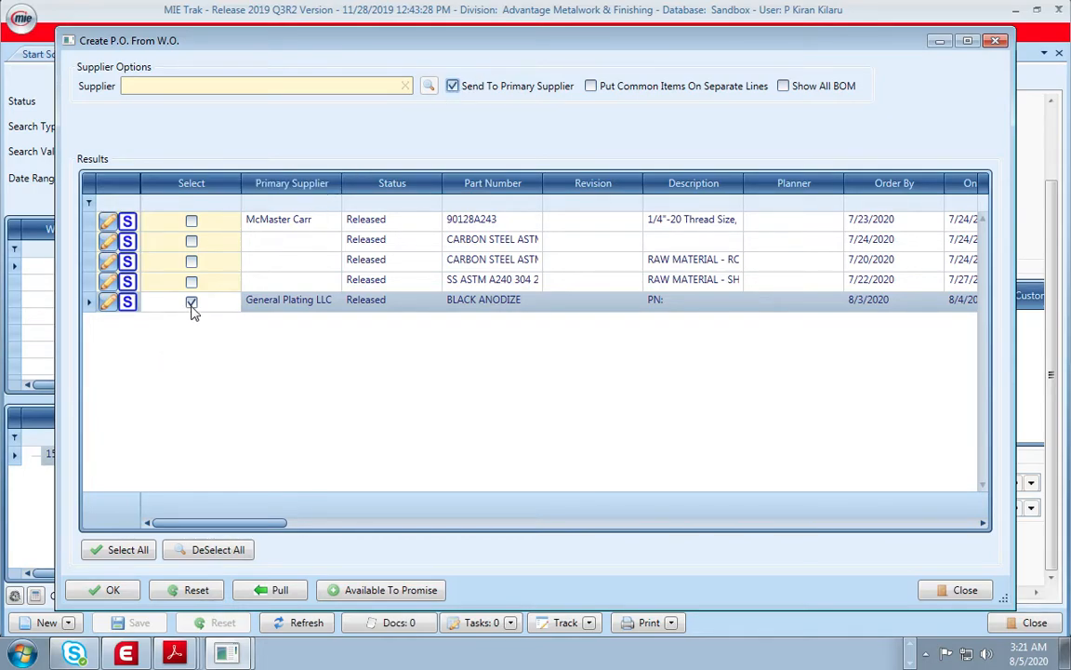
left_click(105, 592)
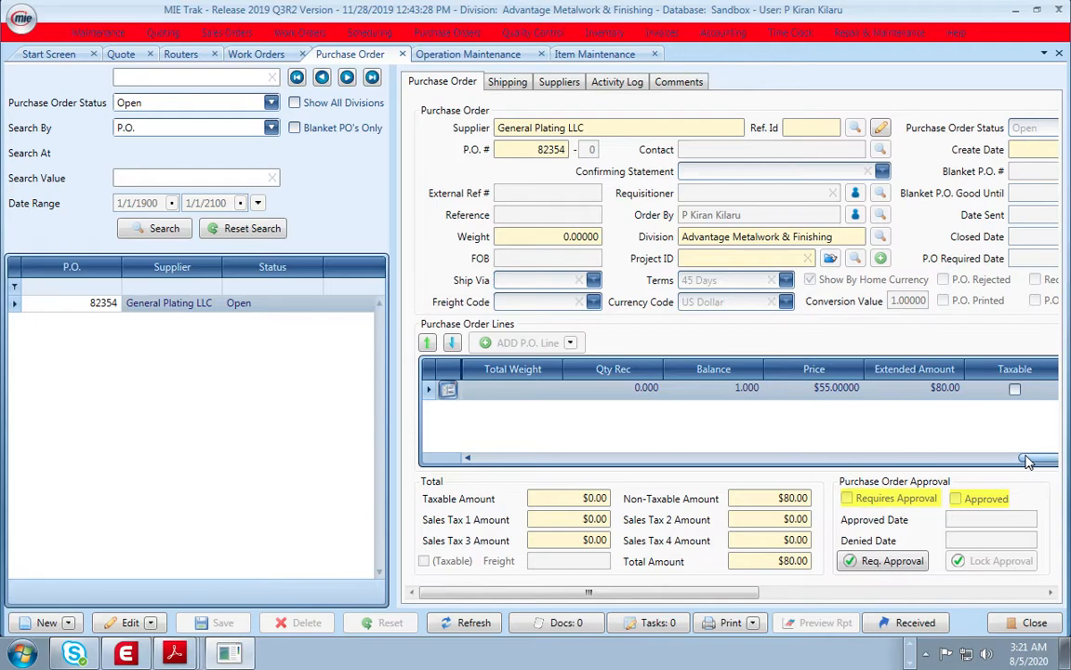
Step: Compare the purchase order line's price and extended amount with the setup charge and minimum on the router's BLACK ANODIZE line
left_click_drag(1027, 462, 991, 412)
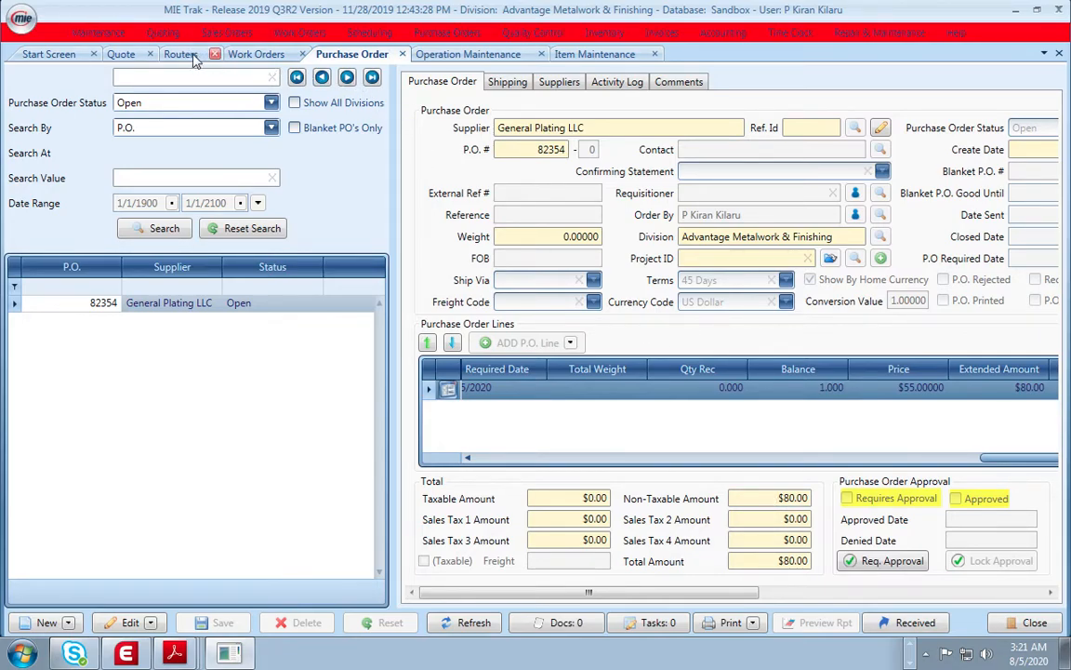
left_click(121, 54)
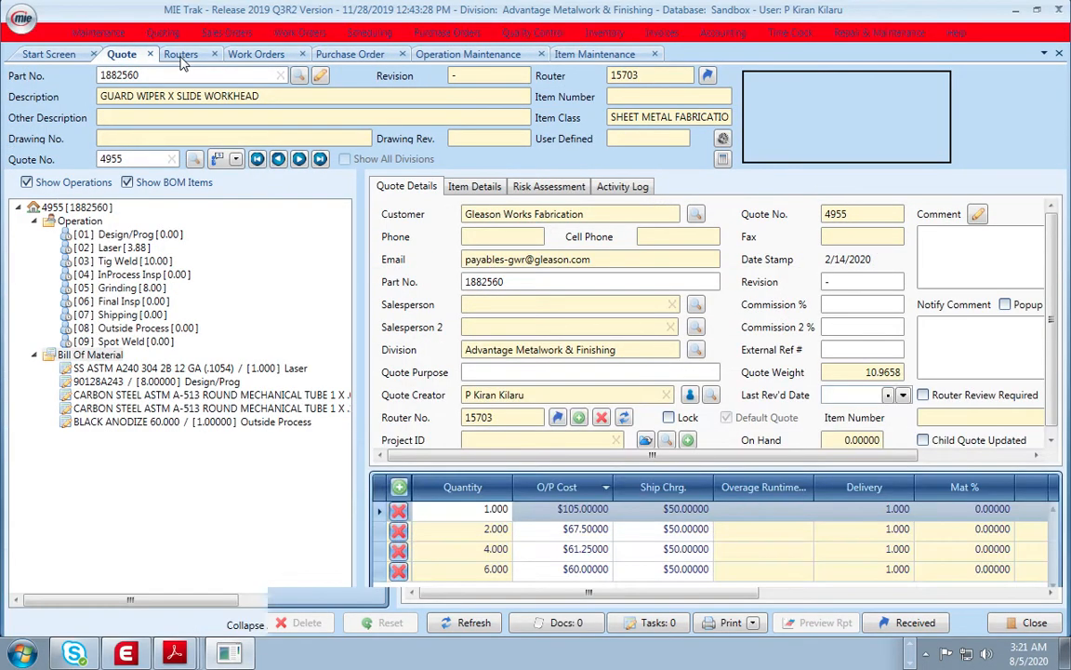
left_click(181, 54)
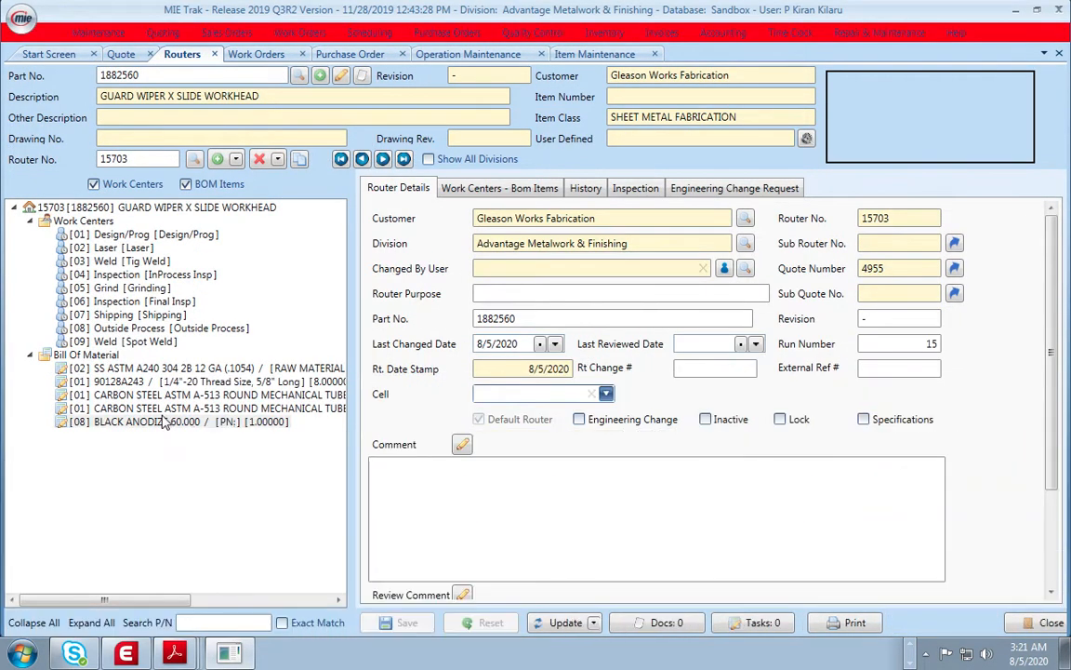
double_click(162, 423)
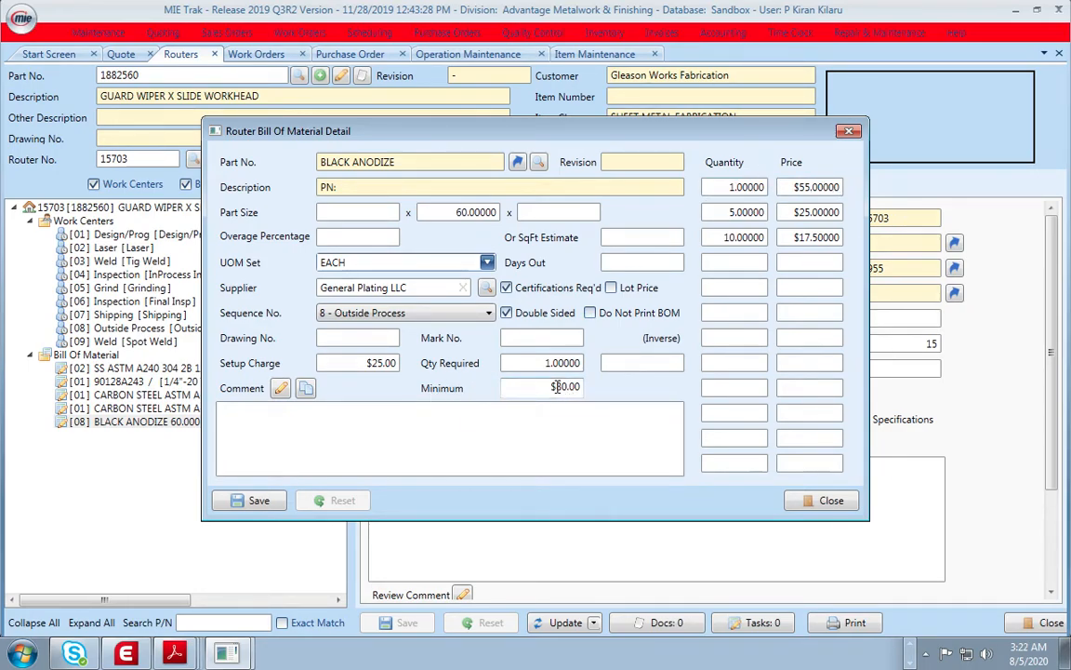
left_click(849, 133)
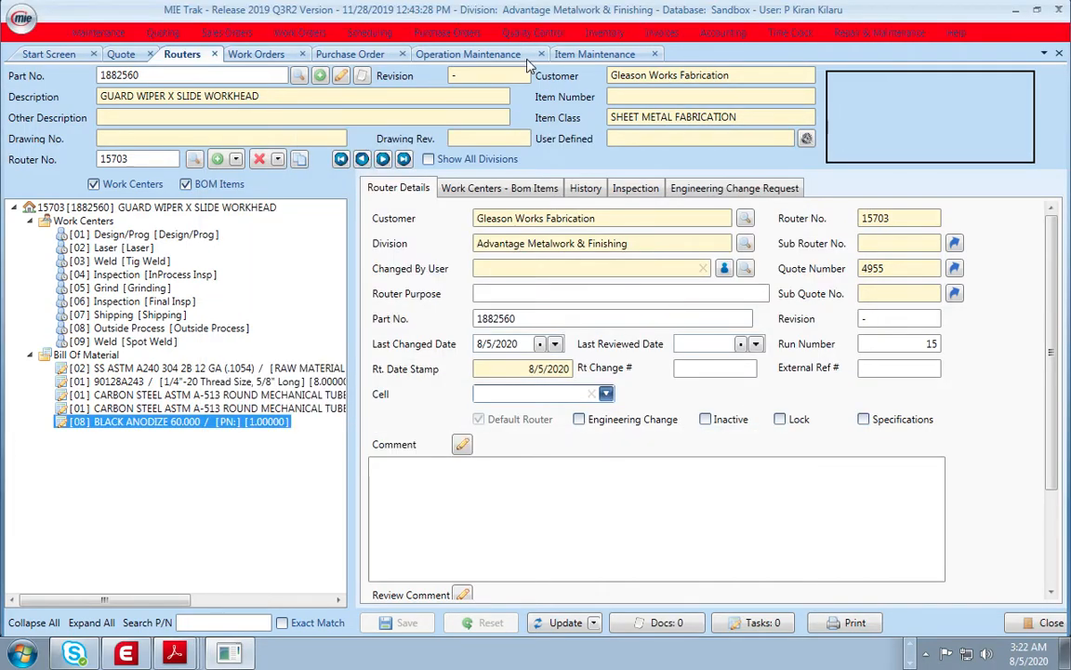
Step: Review the purchase order line's details and examine the shipping charge on the quote's BLACK ANODIZE line
left_click(354, 55)
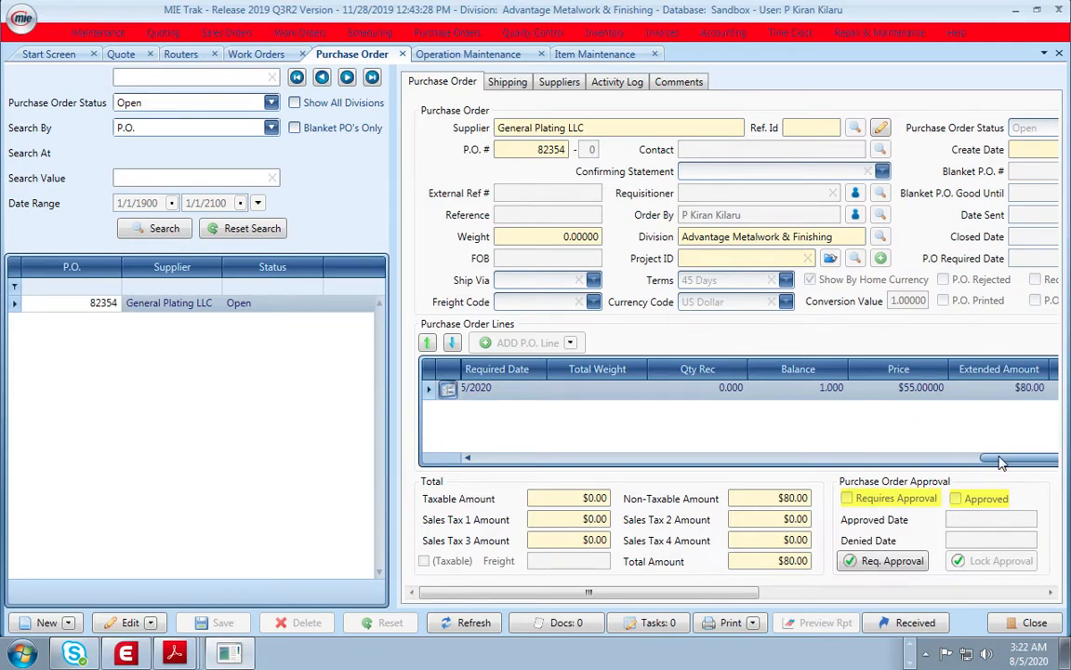
left_click_drag(999, 456, 885, 470)
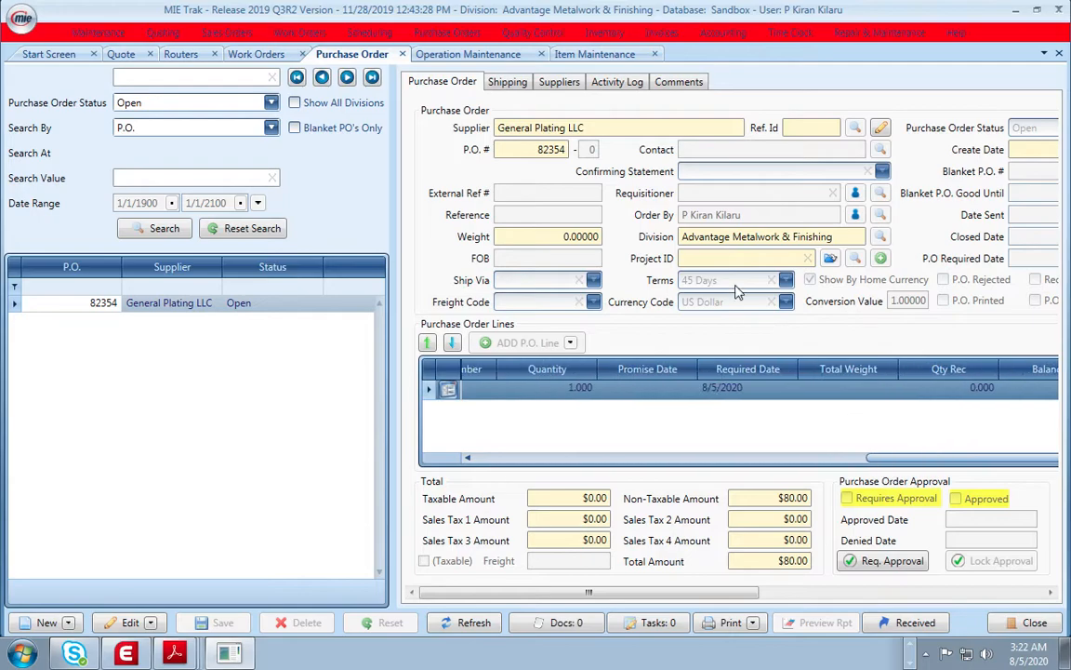
left_click(121, 56)
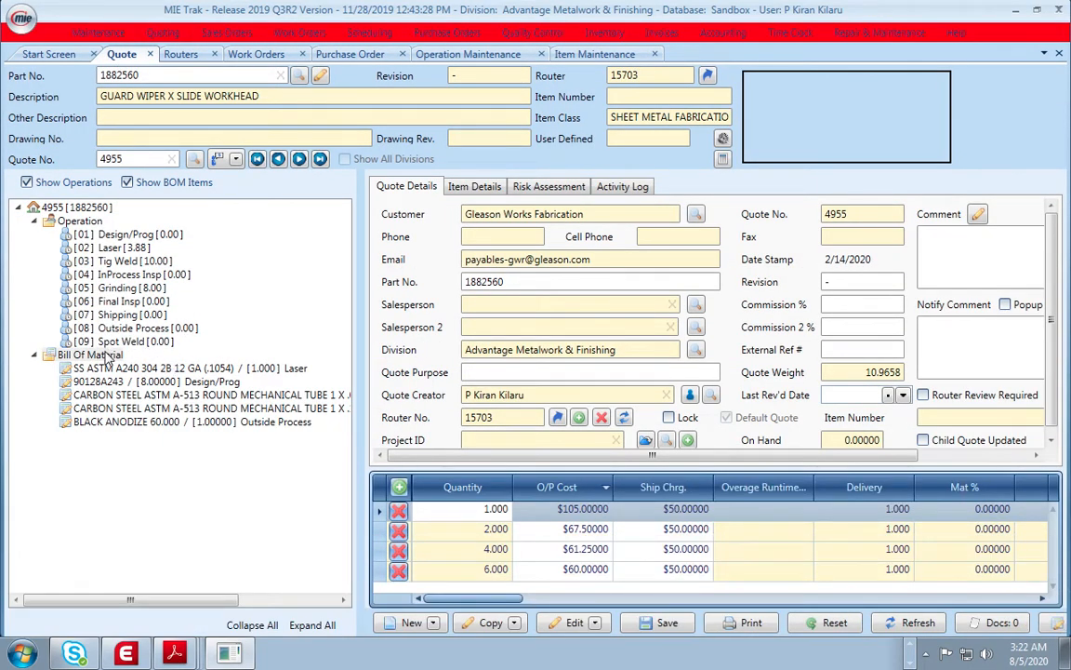
double_click(135, 424)
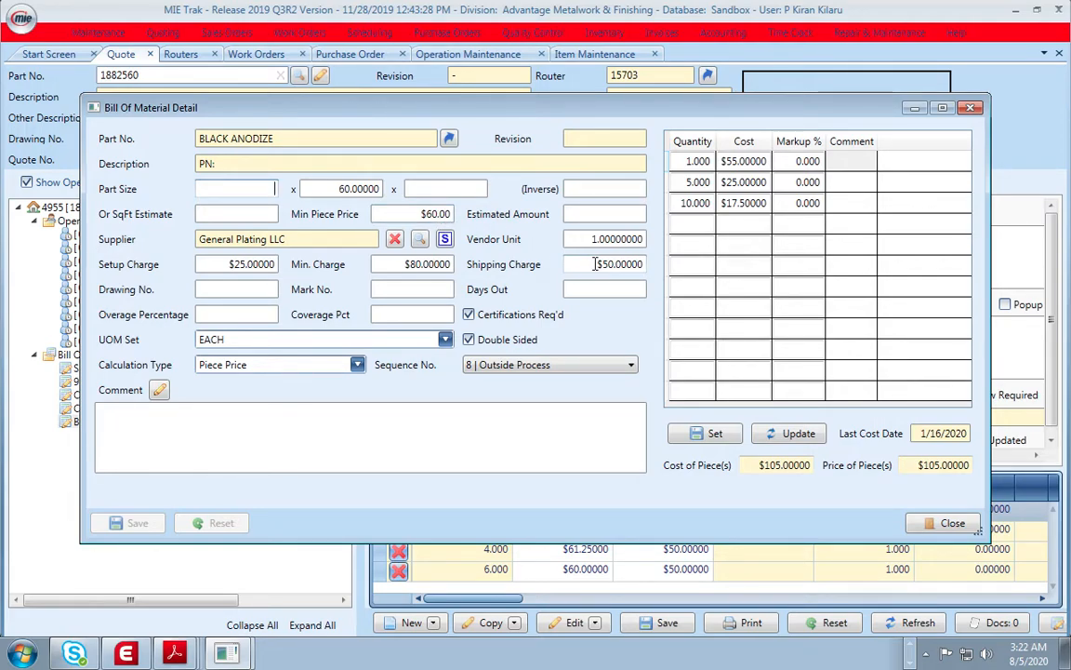
left_click(972, 110)
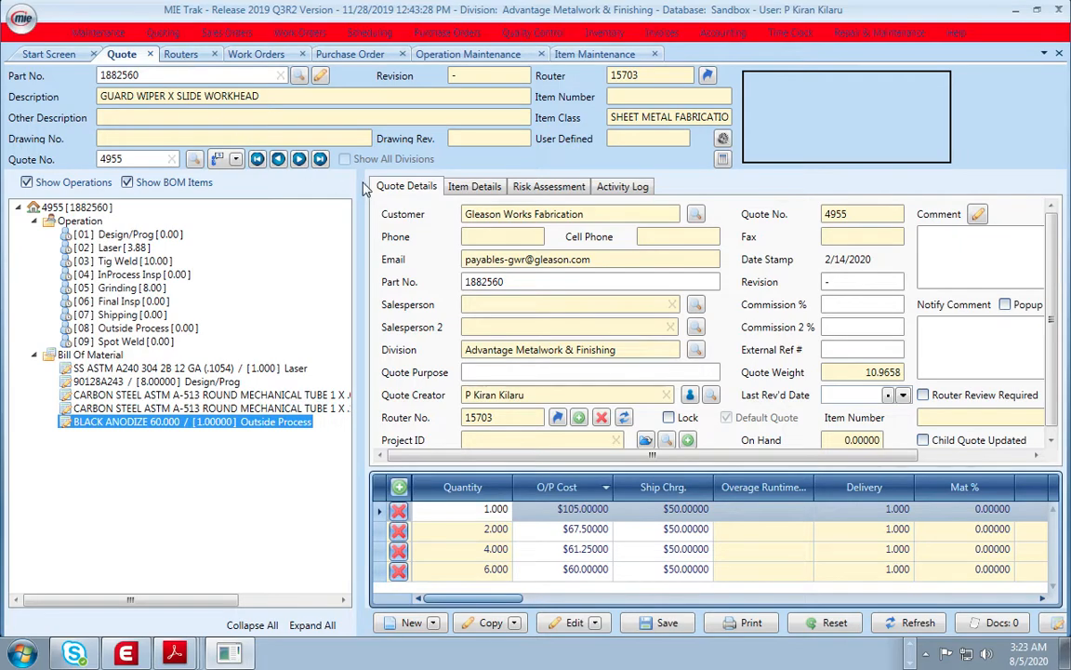
Step: Compare the minimum charge and piece cost on the quote's BLACK ANODIZE line with the purchase order's total
left_click(353, 55)
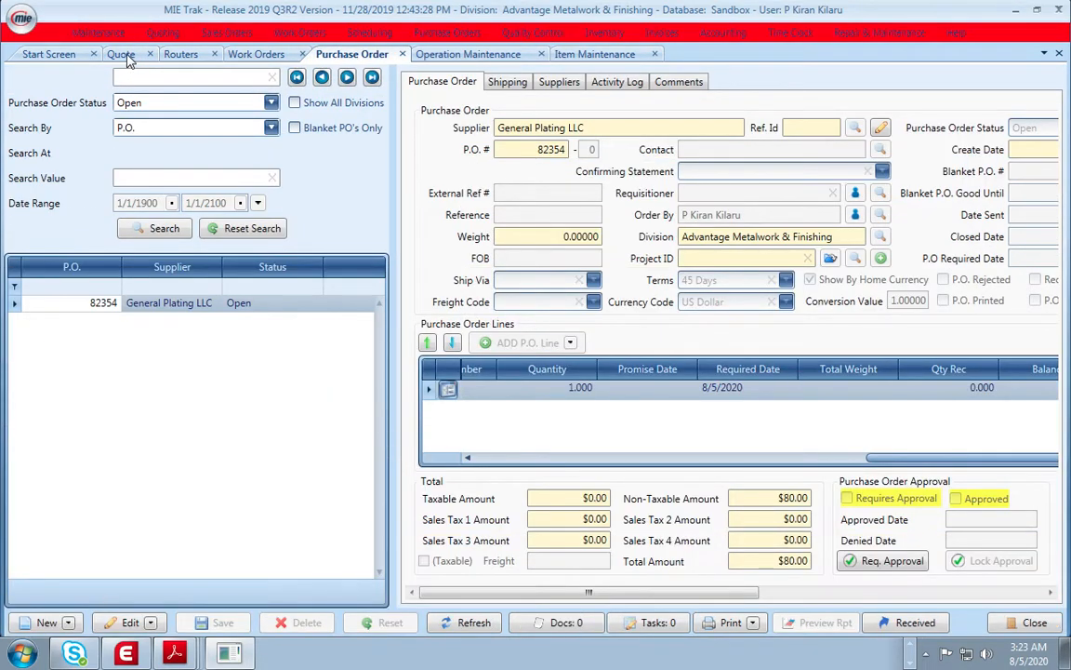
left_click(123, 55)
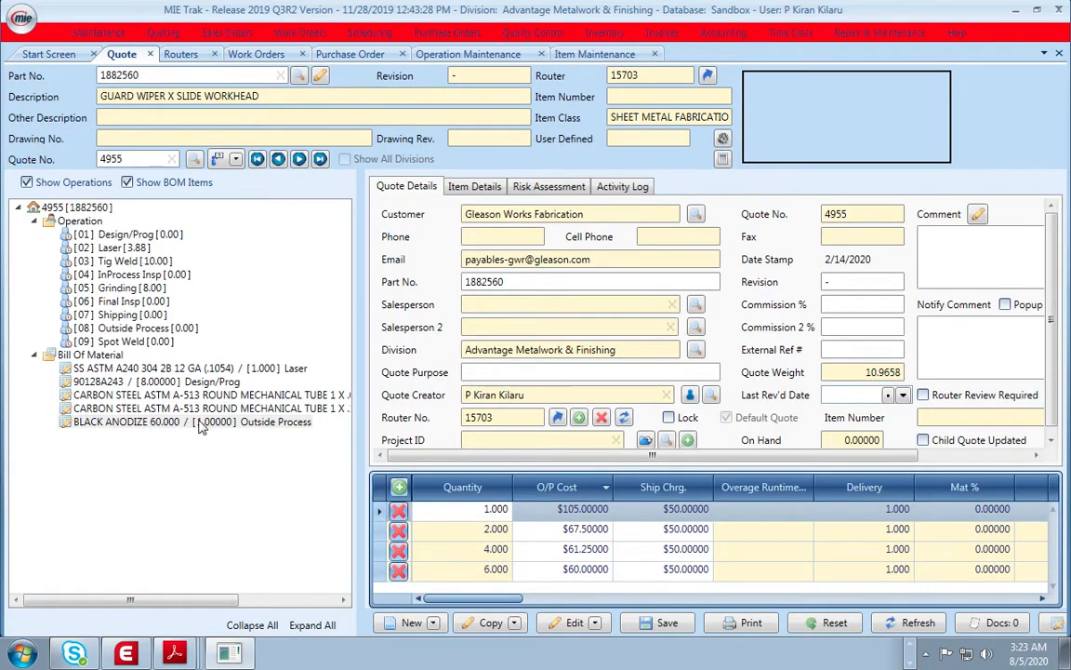
double_click(197, 424)
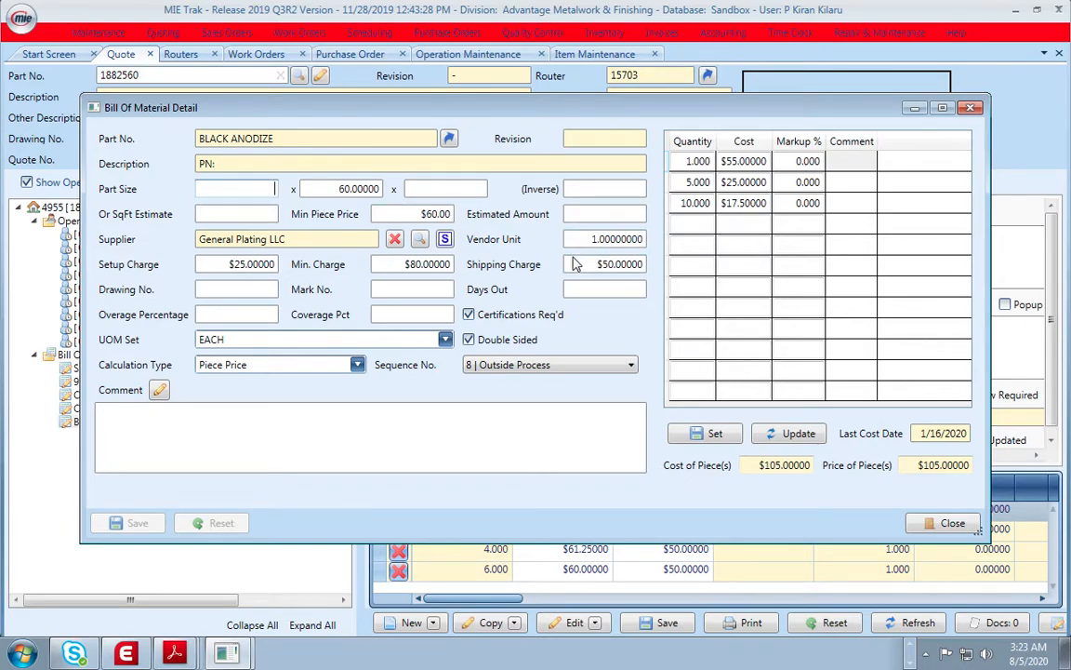
left_click(375, 269)
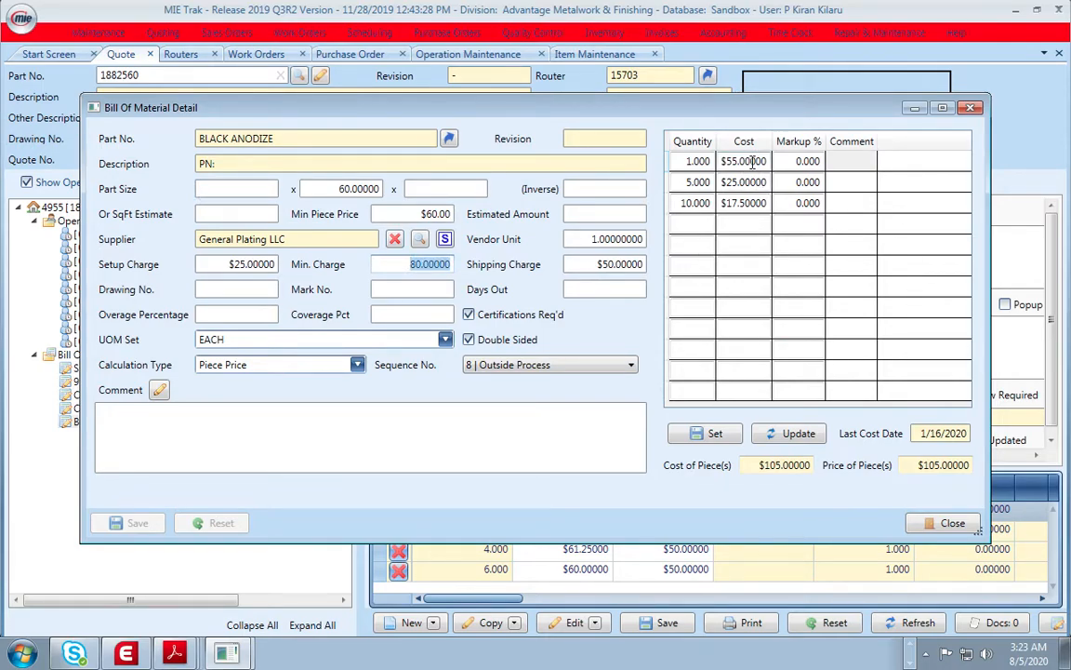
left_click(969, 108)
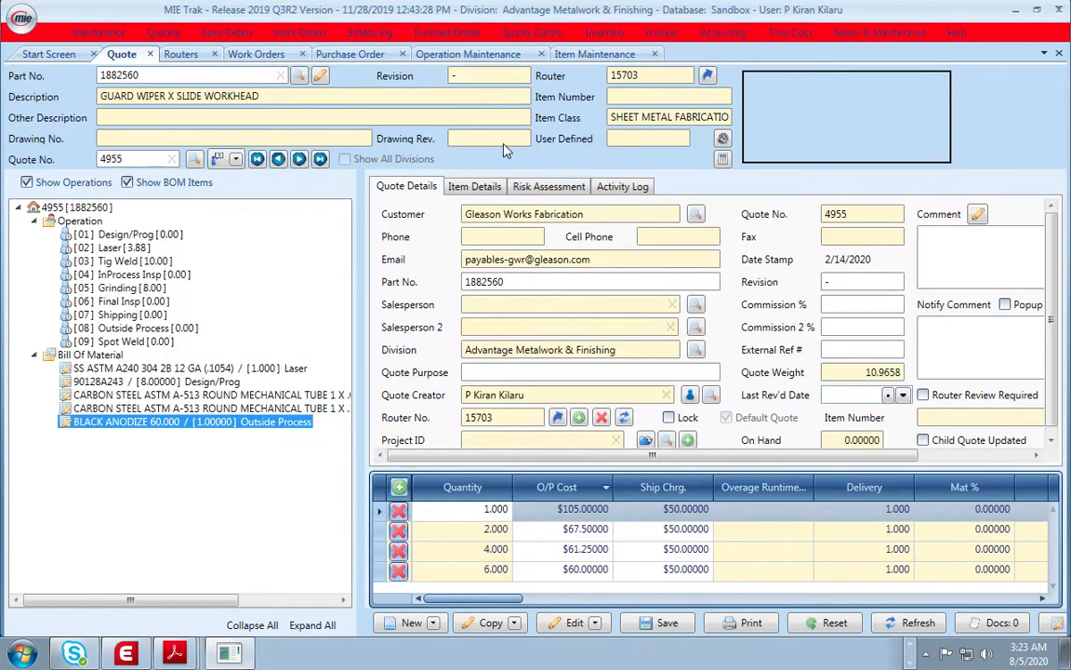
left_click(342, 56)
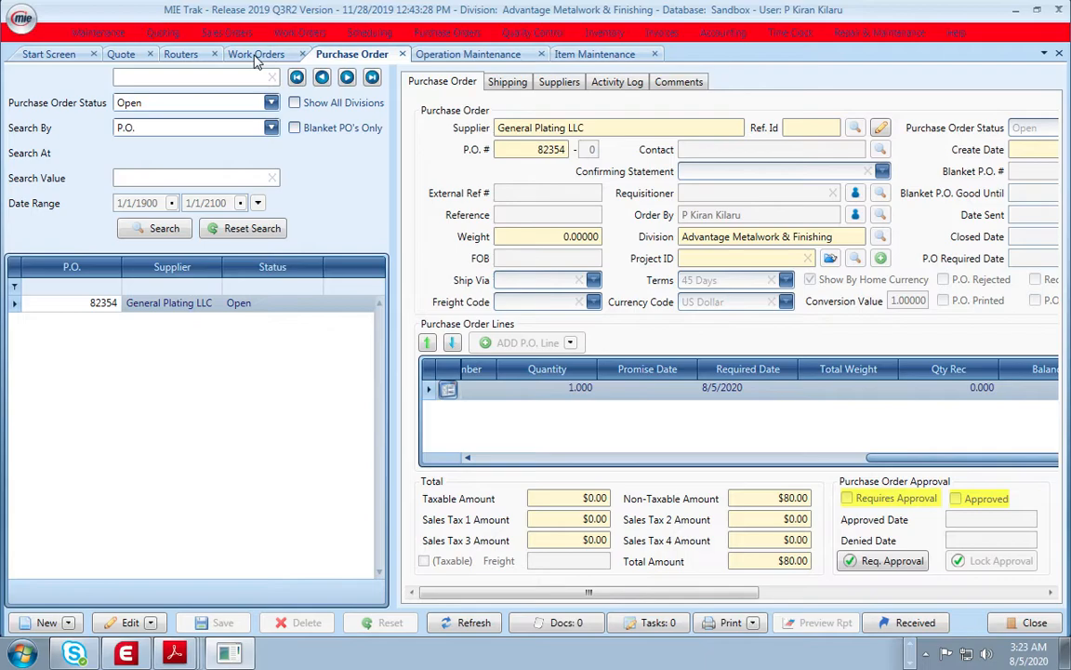
Step: Create a released work order for item 1882560 with a fabrication quantity of 6 and no job number
left_click(256, 55)
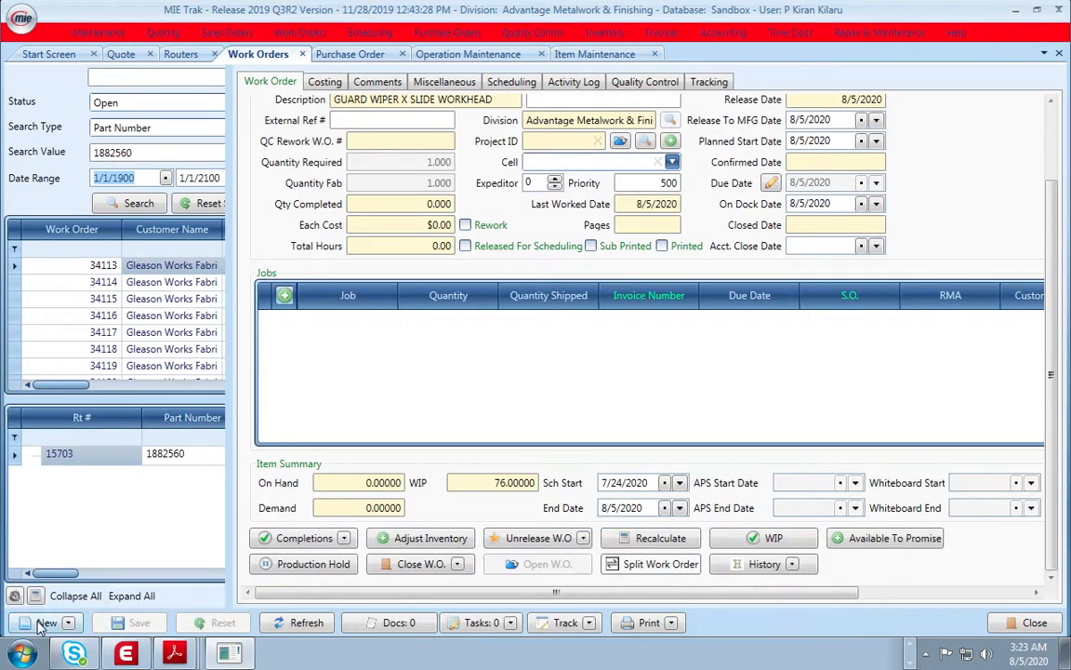
left_click(43, 624)
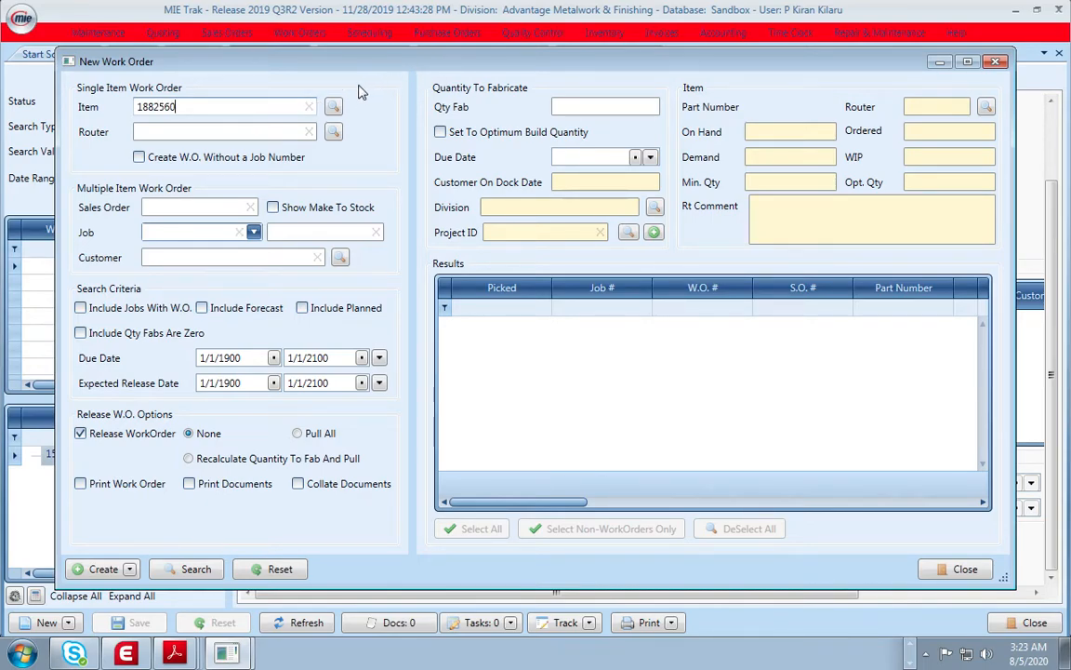
left_click(332, 107)
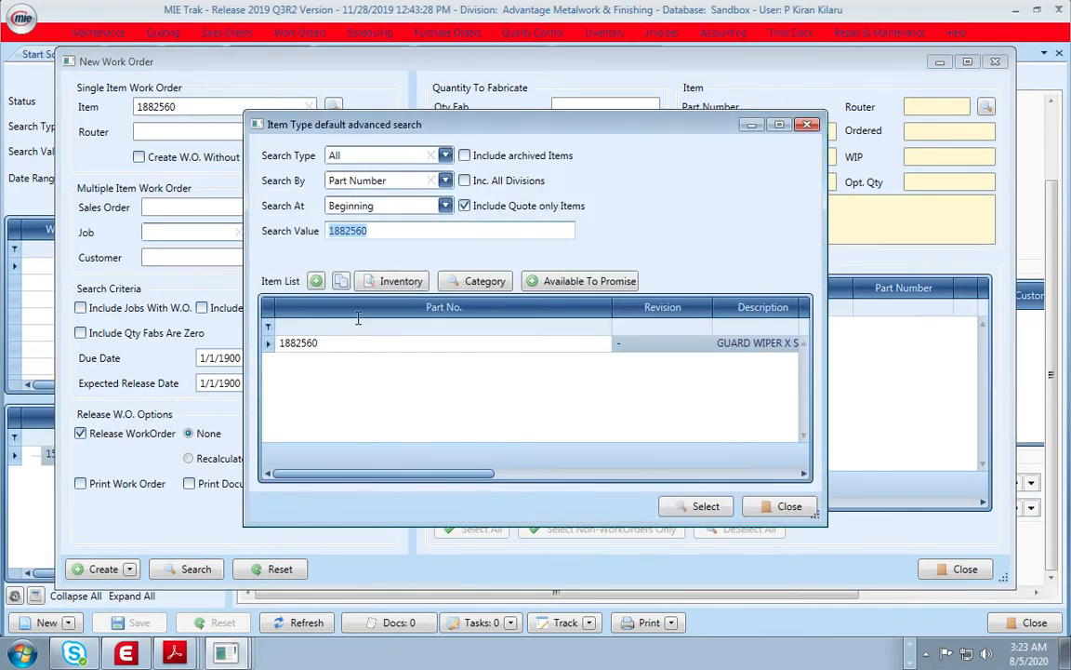
double_click(328, 344)
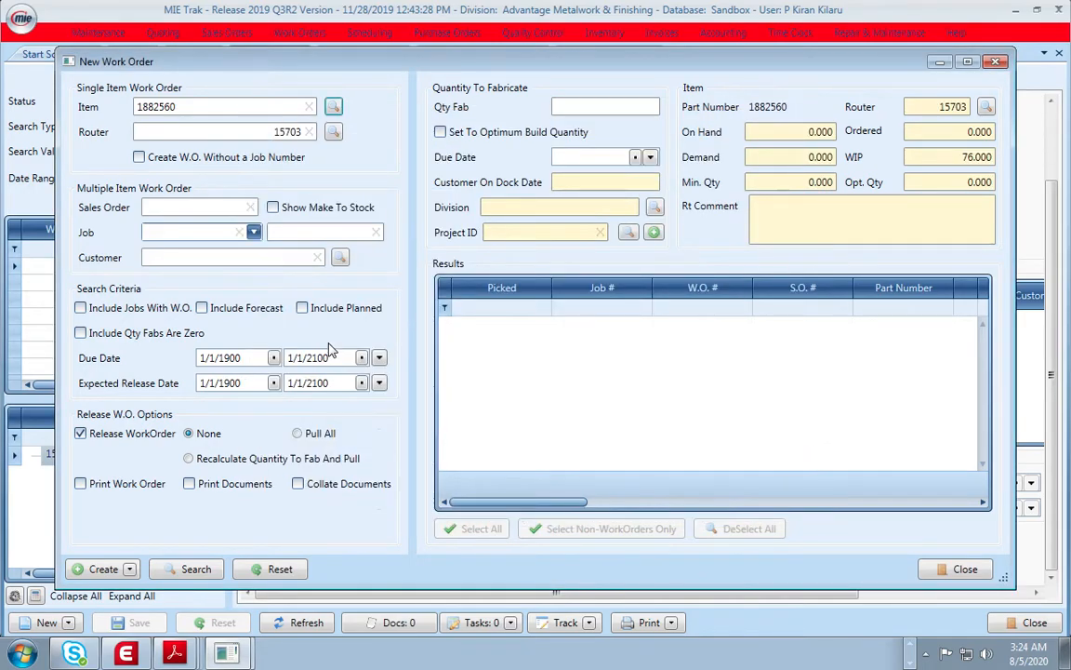
left_click(608, 106)
type("6")
key("Tab")
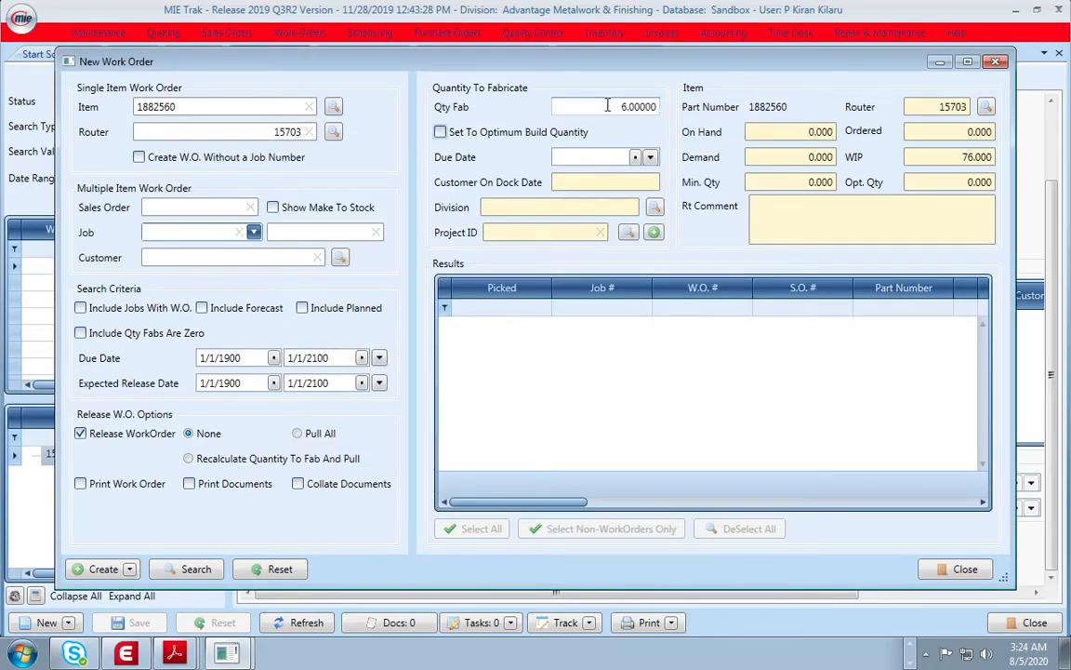
left_click(139, 158)
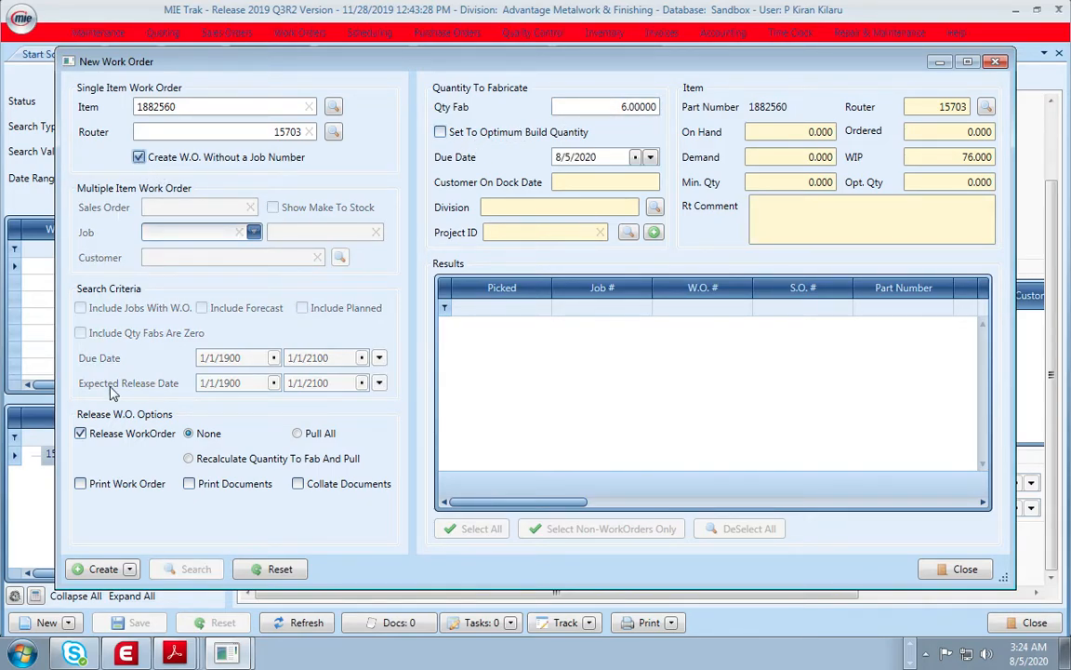
left_click(103, 569)
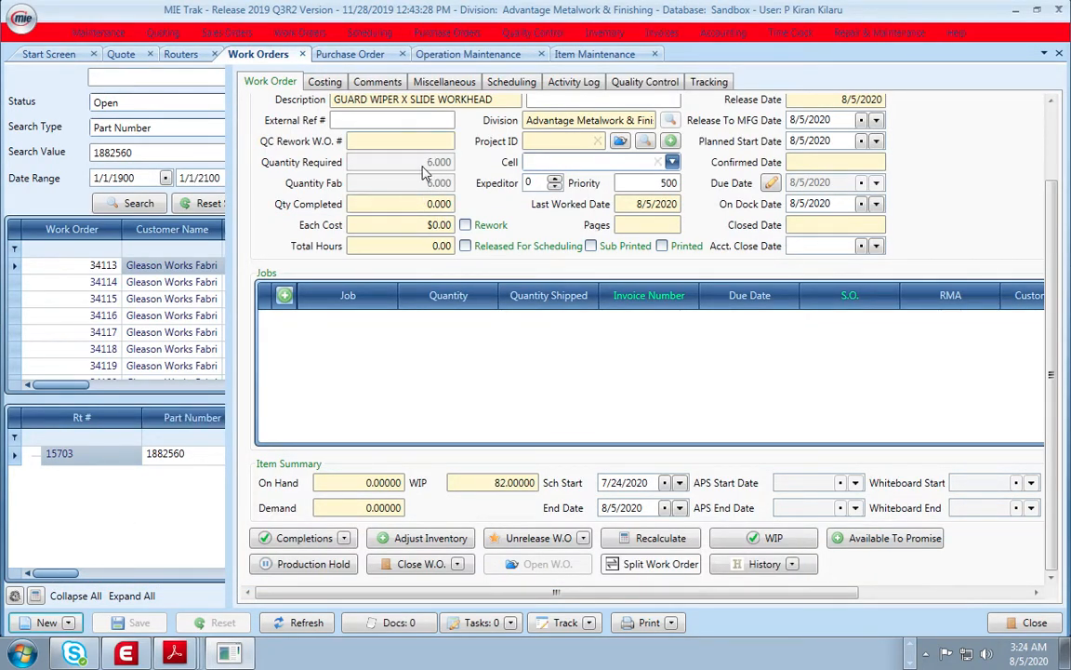
Step: Create a purchase order from the 6-piece work order for only the BLACK ANODIZE line, sent to its primary supplier
left_click(69, 623)
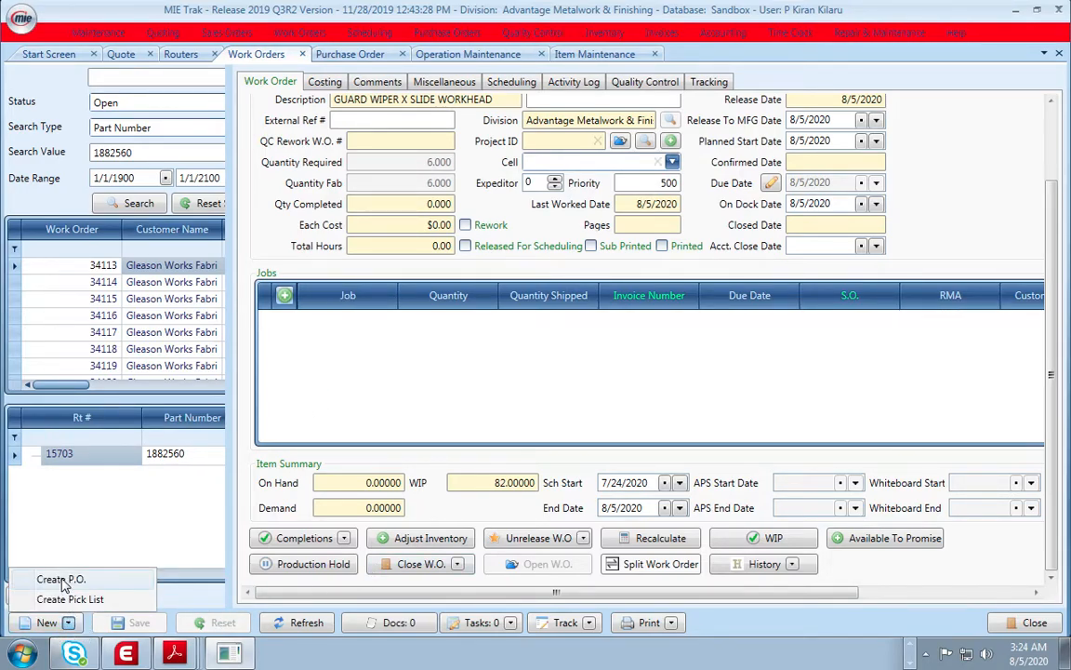
left_click(62, 579)
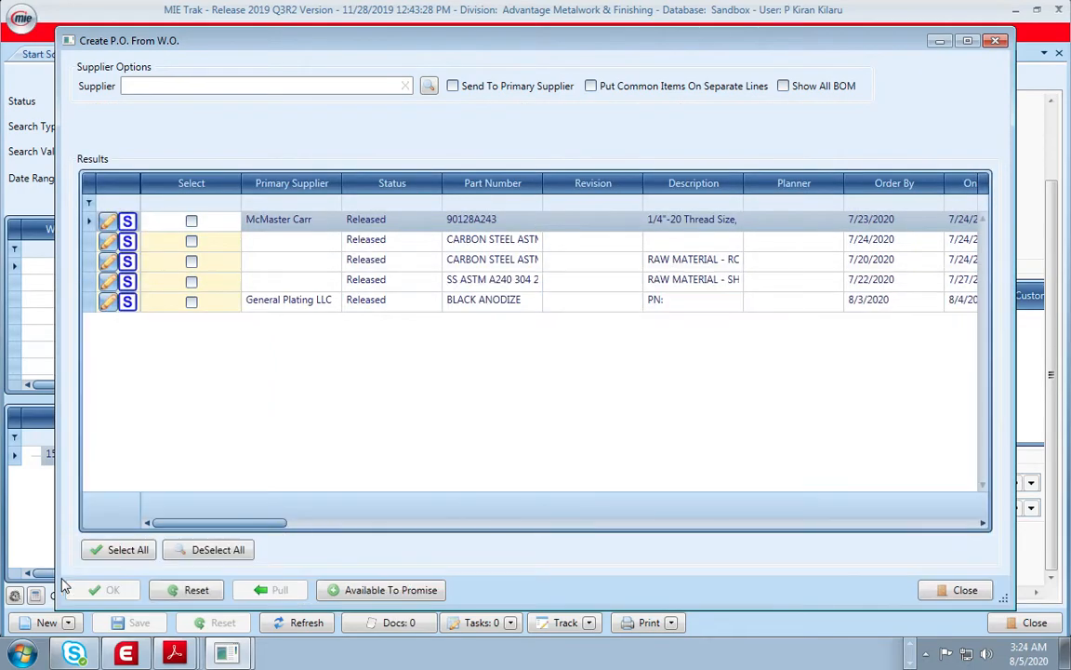
left_click(191, 302)
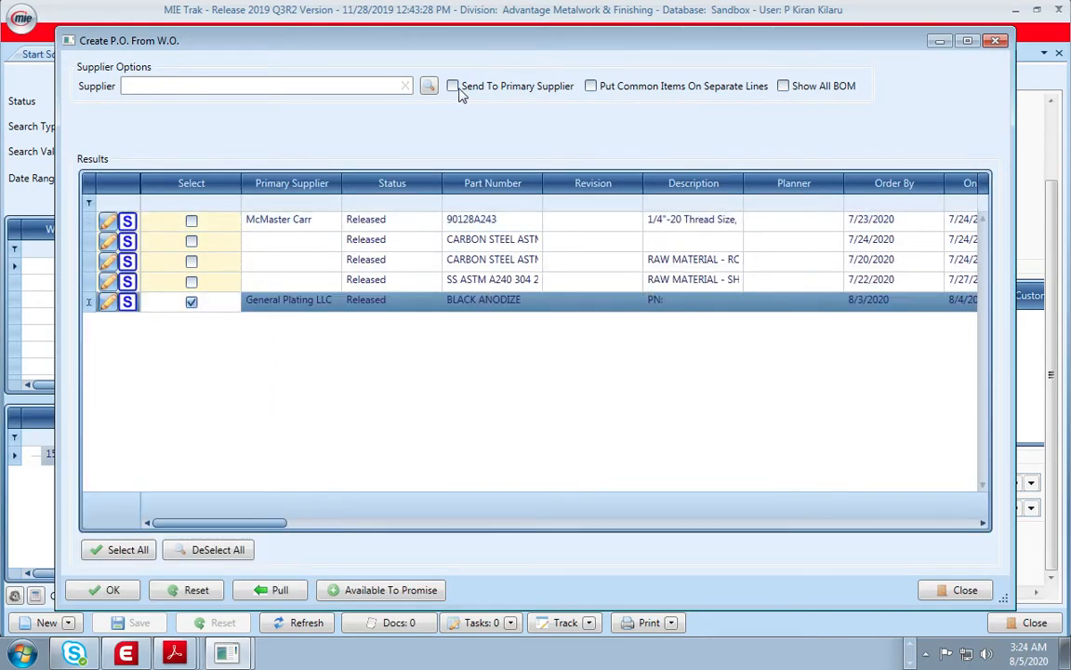
left_click(453, 86)
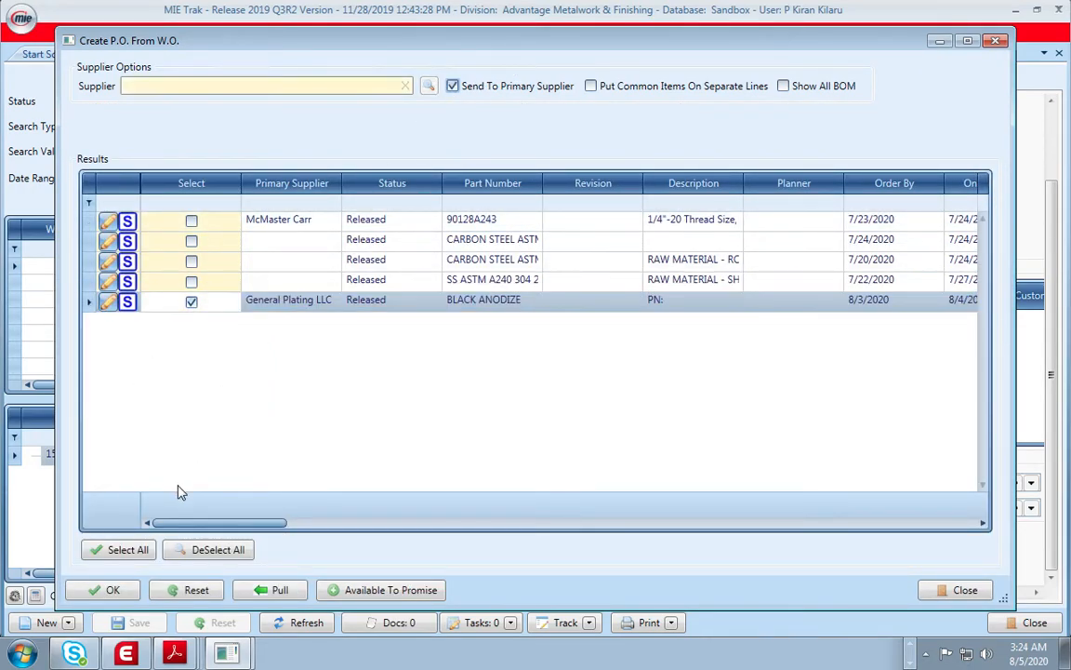
left_click(123, 593)
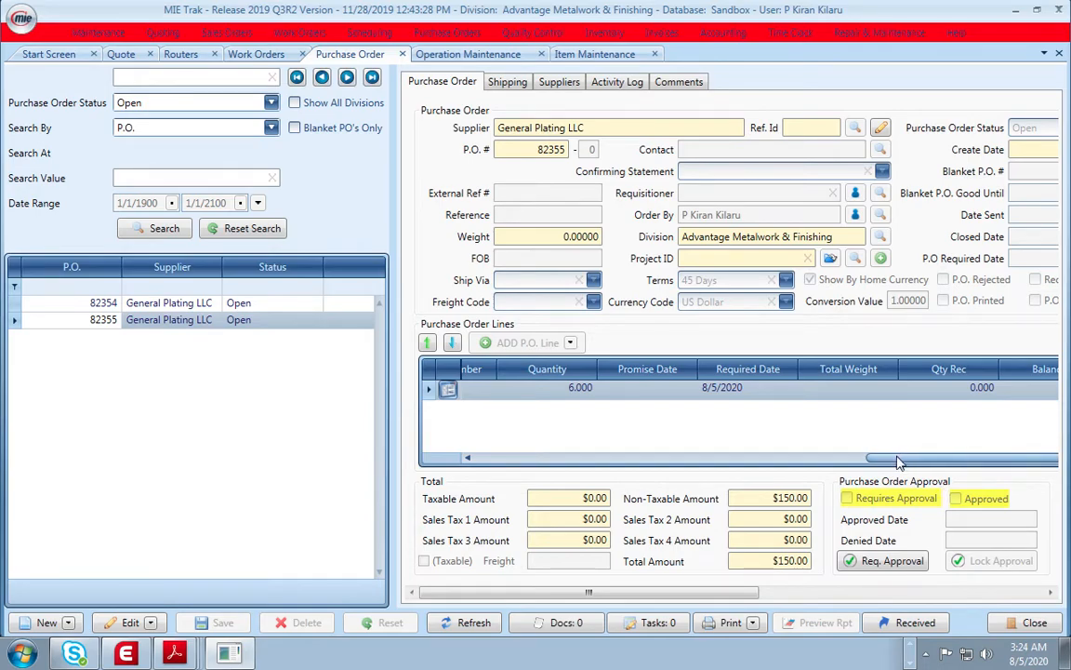
Step: Compare the new purchase order line's price and extended amount with the outside process costs and price breaks on the quote's BLACK ANODIZE line
left_click_drag(897, 464, 1012, 464)
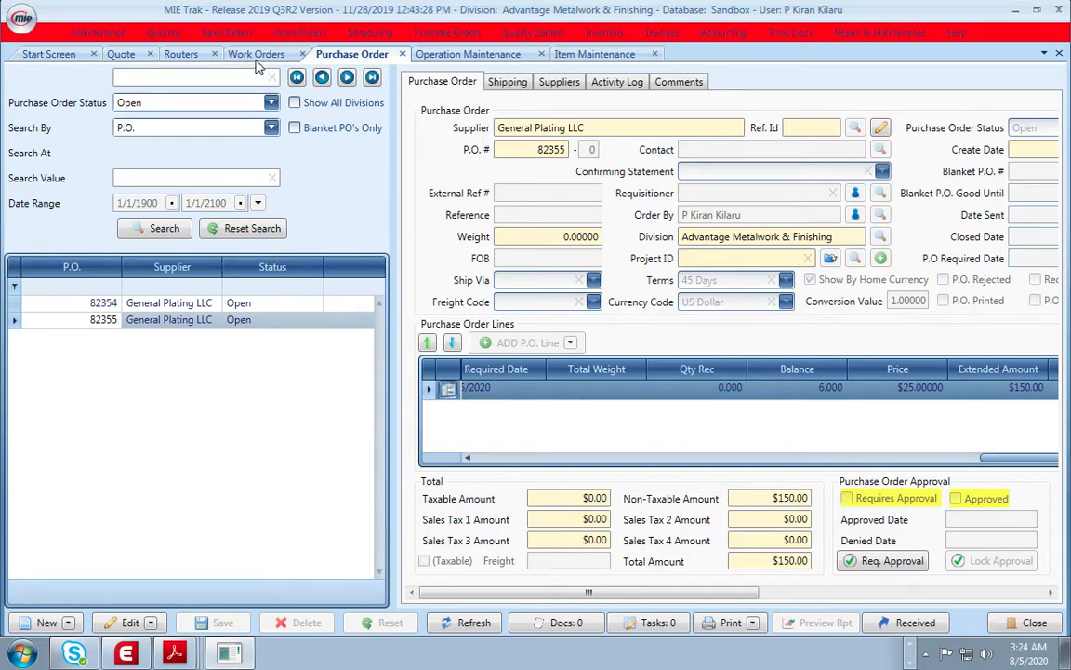
left_click(124, 54)
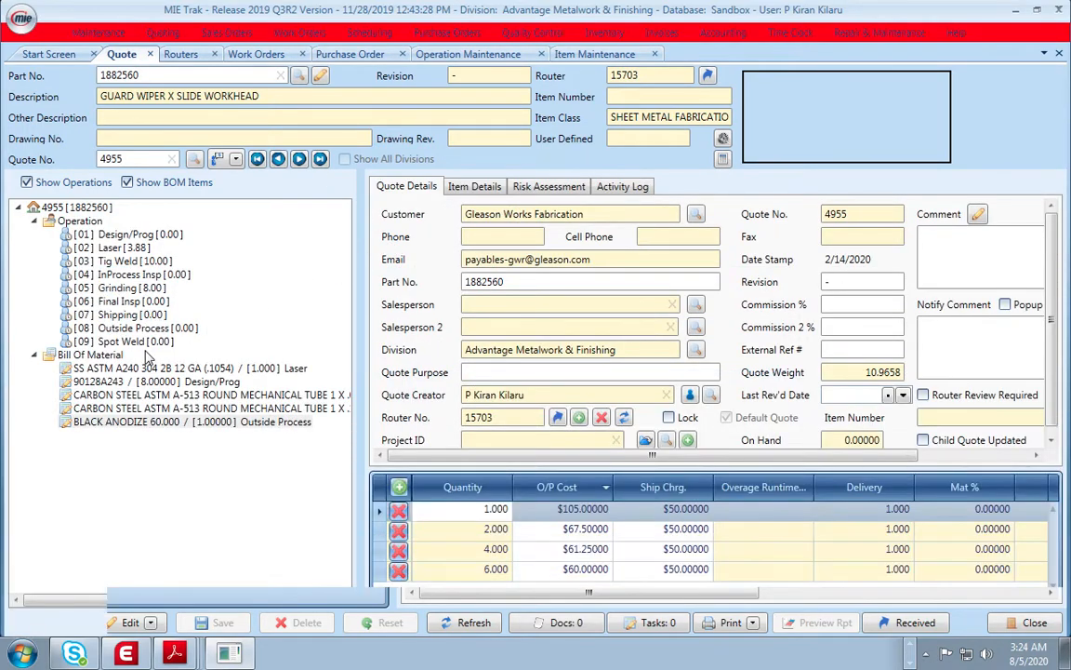
left_click(220, 424)
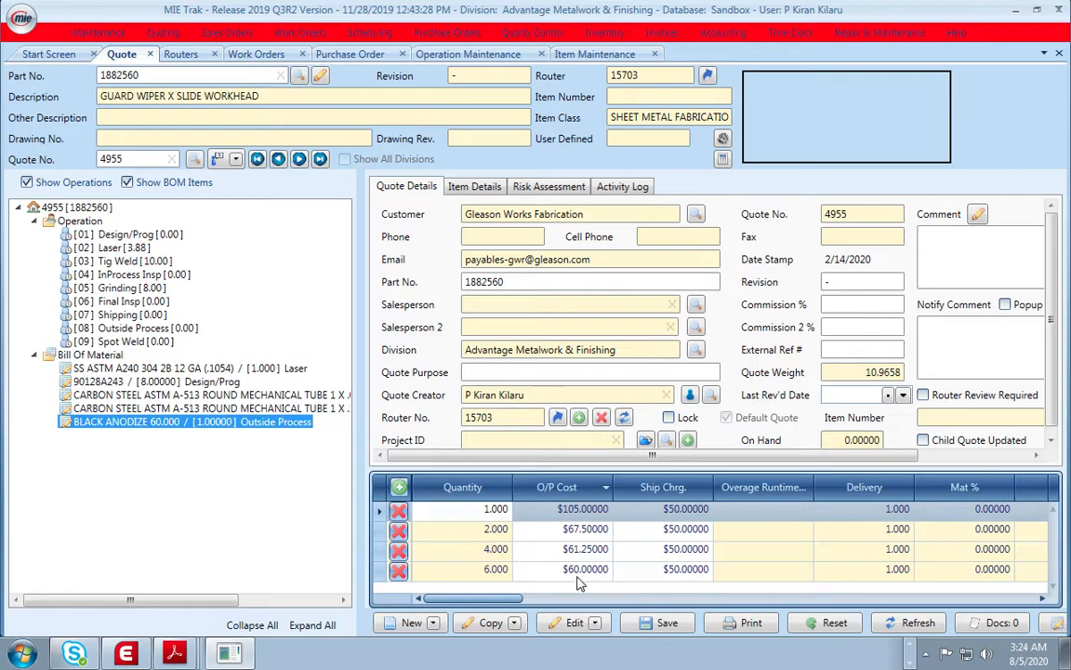
double_click(223, 425)
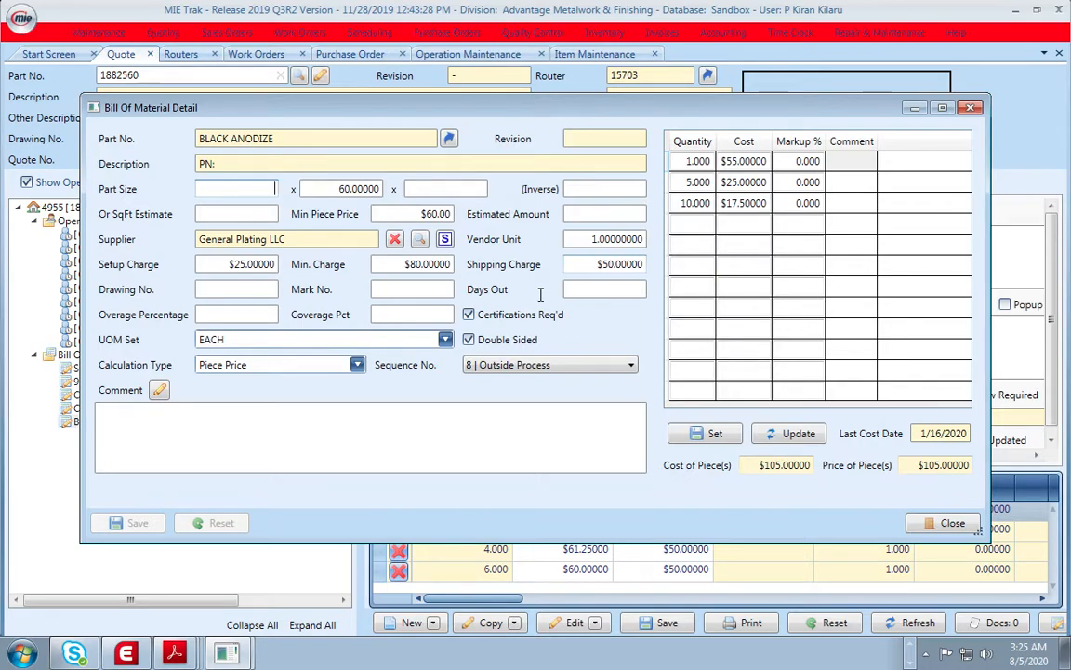
left_click(947, 524)
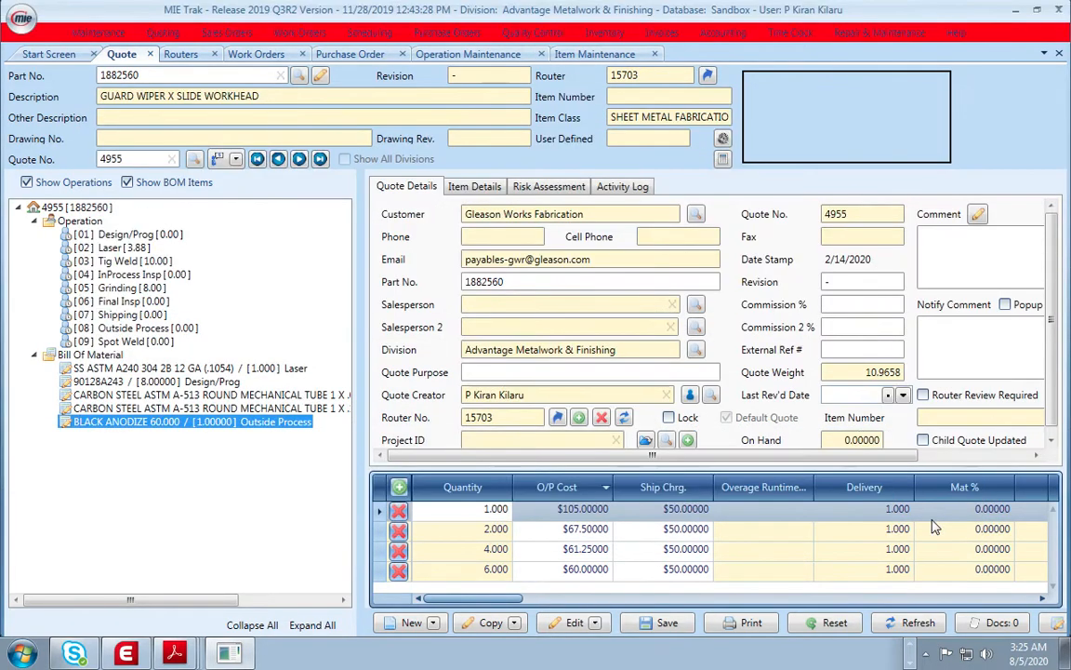
Step: Review the BLACK ANODIZE item's details and look up ledger accounts starting with INVEN for its purchase account, without choosing one
left_click(591, 56)
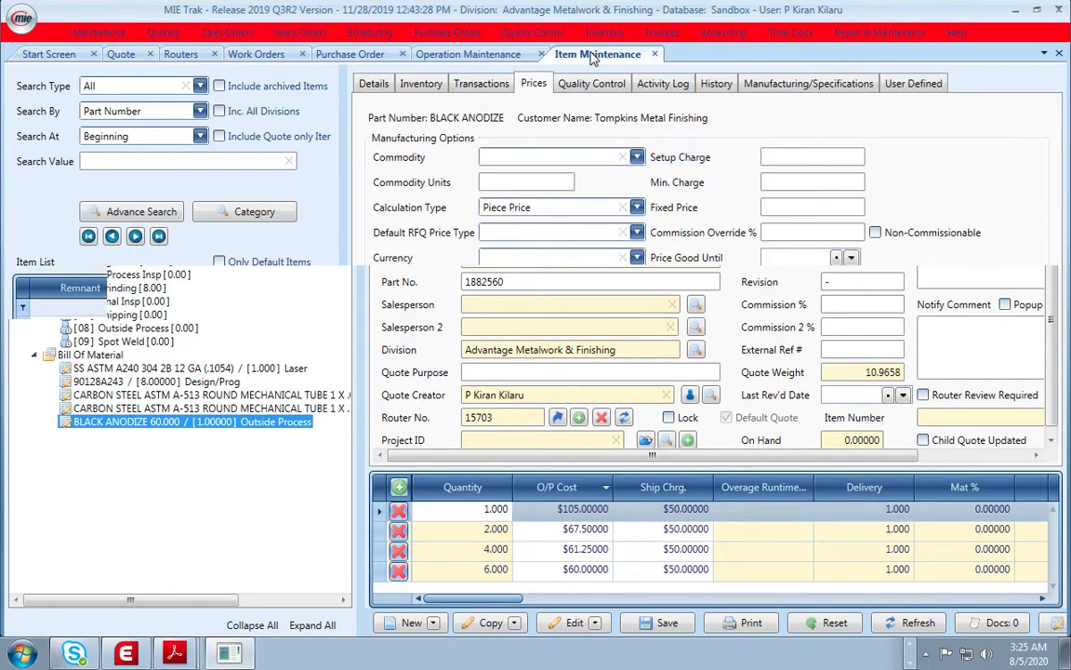
left_click(378, 84)
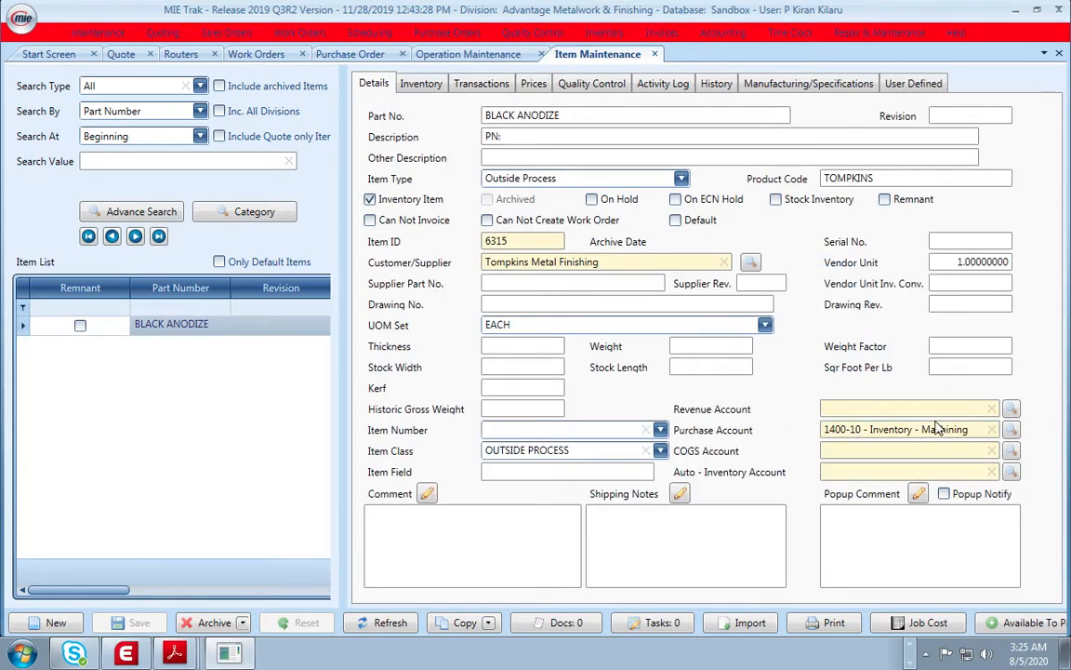
left_click(1012, 433)
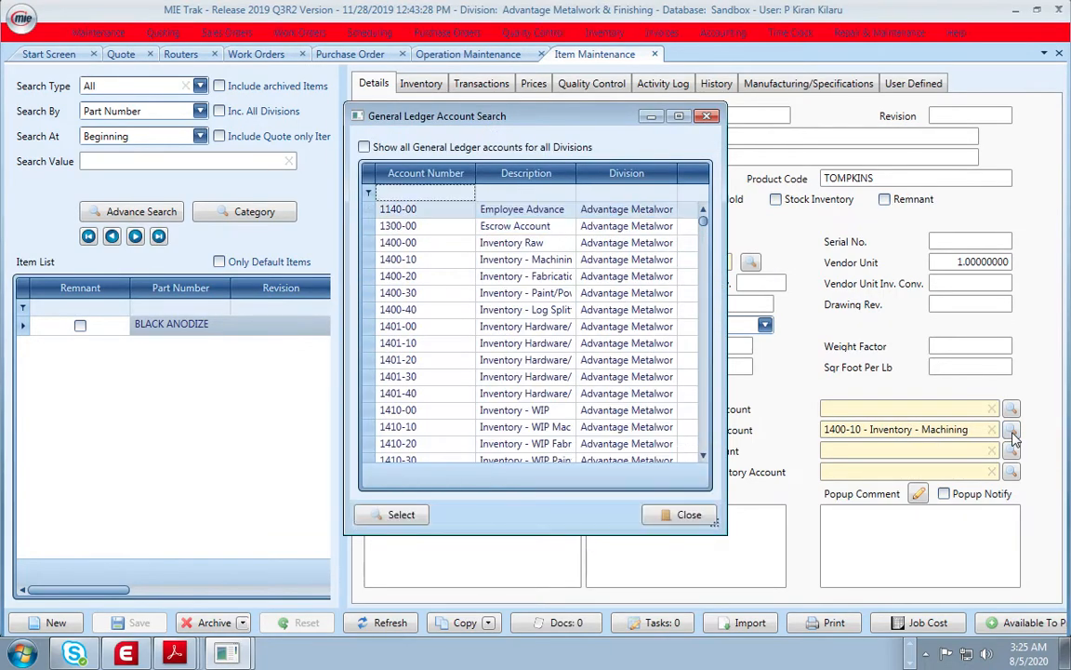
left_click(545, 192)
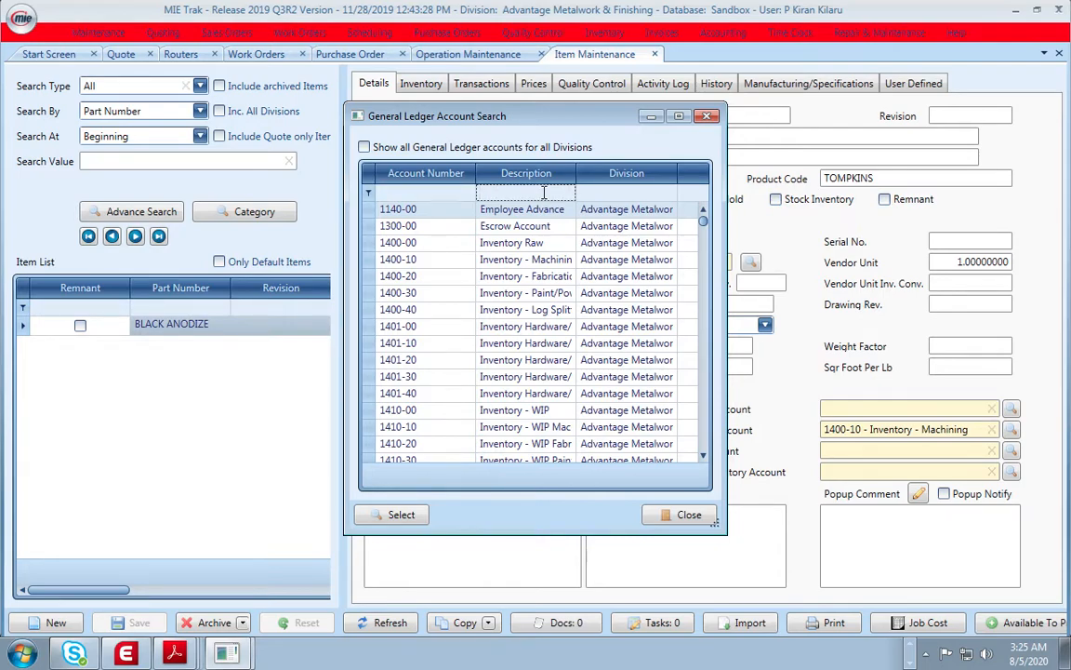
type("INVEN")
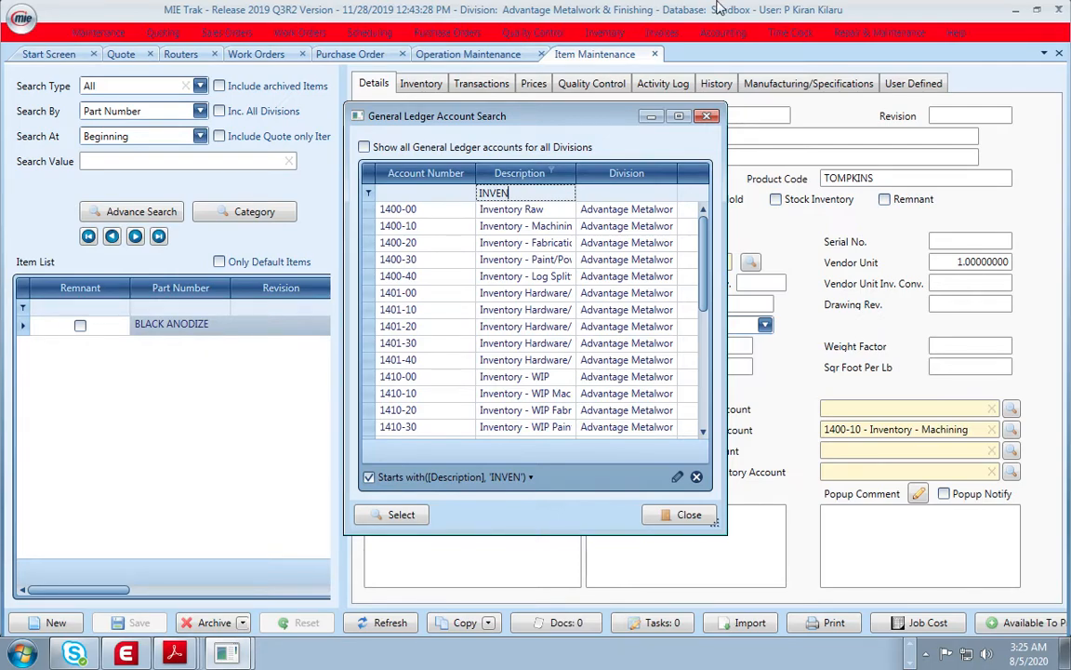
left_click(705, 118)
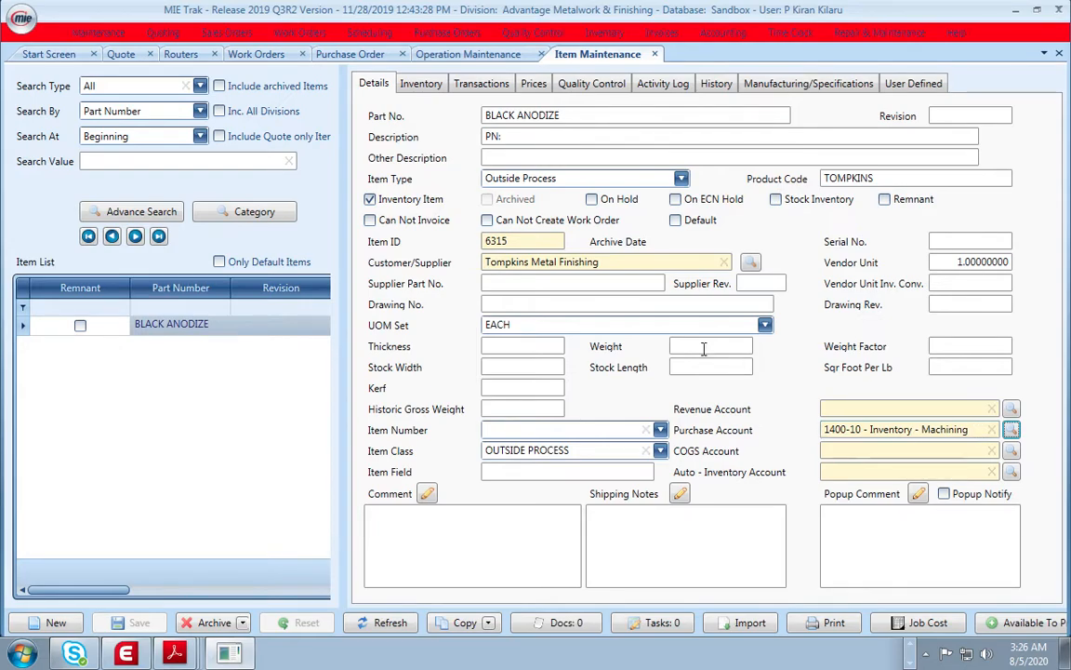
left_click(537, 109)
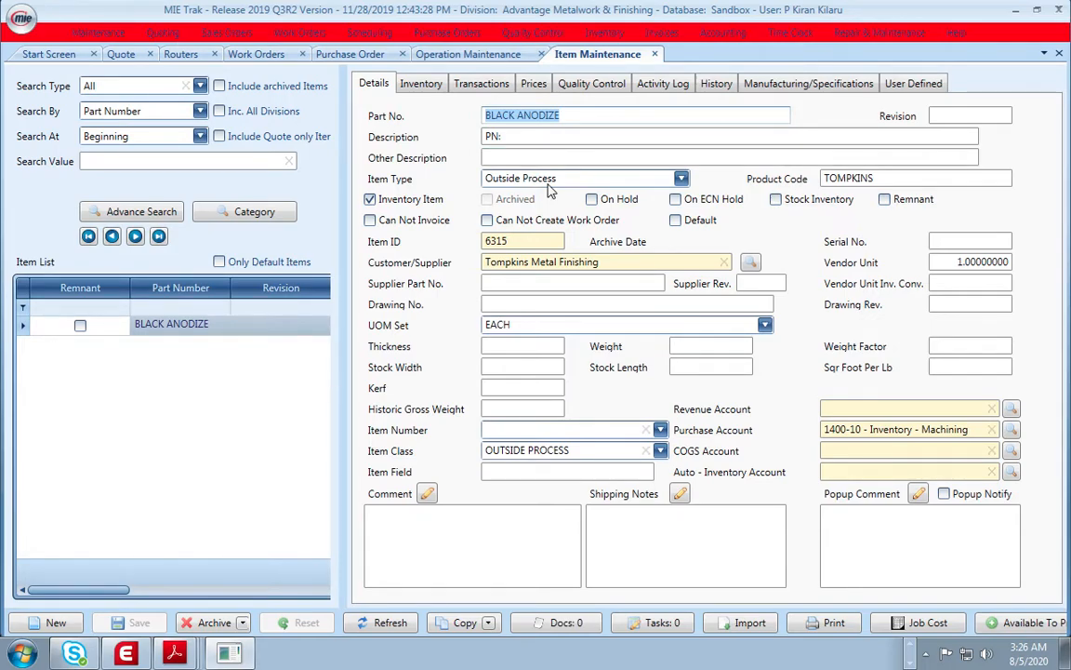
Step: Compare the BLACK ANODIZE item's pricing fields with the price breaks on the router's BLACK ANODIZE line, and save that line as it is
left_click(534, 84)
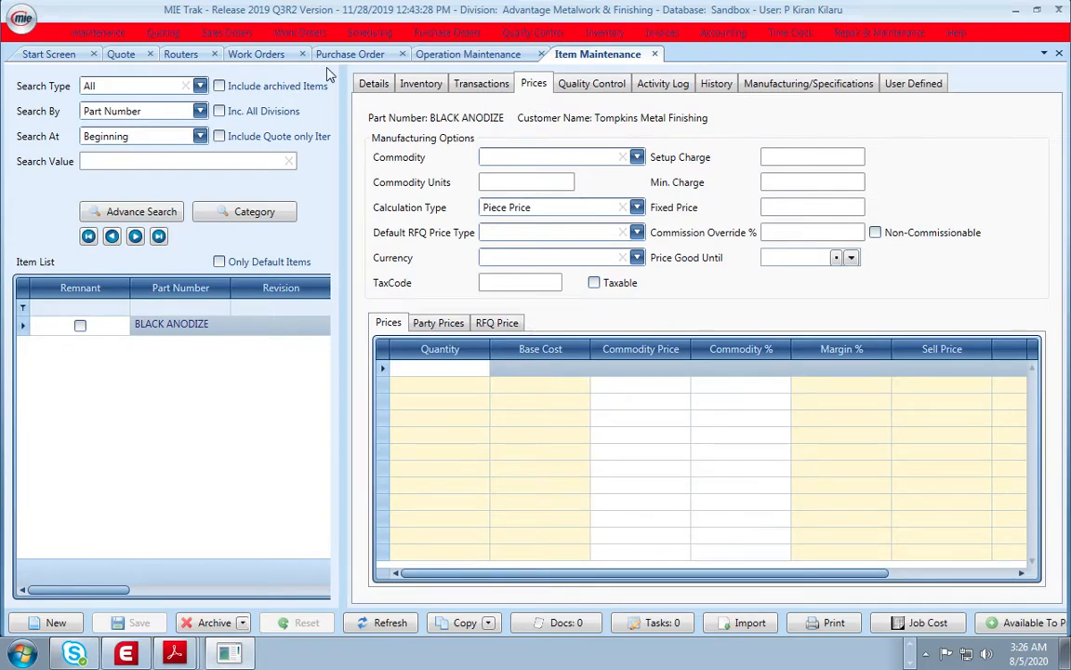
left_click(181, 54)
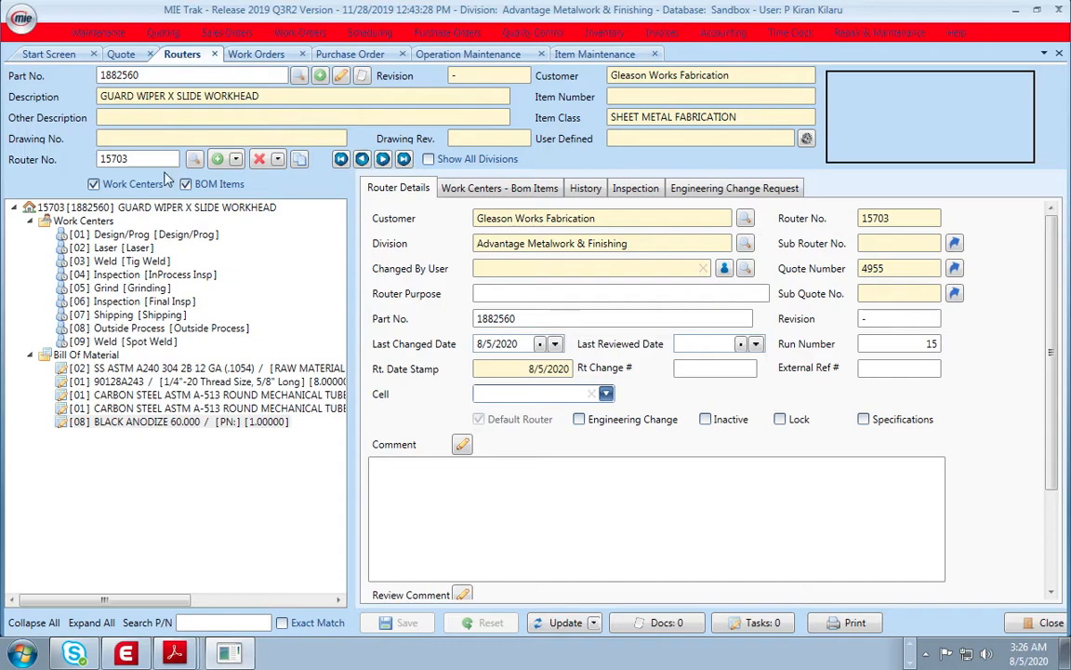
double_click(168, 424)
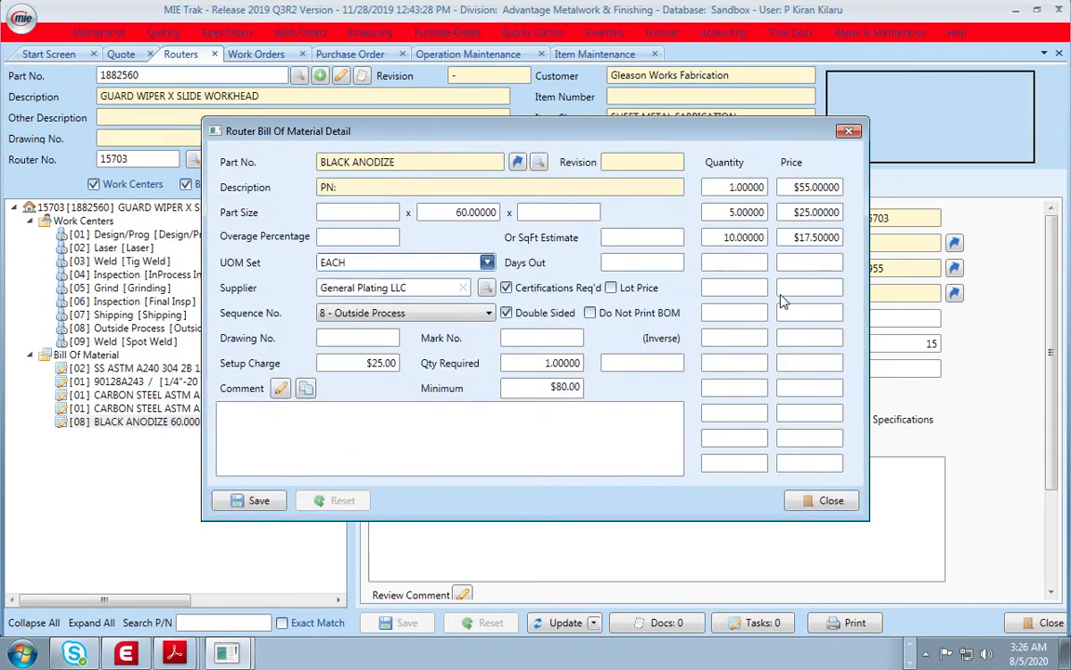
left_click(259, 502)
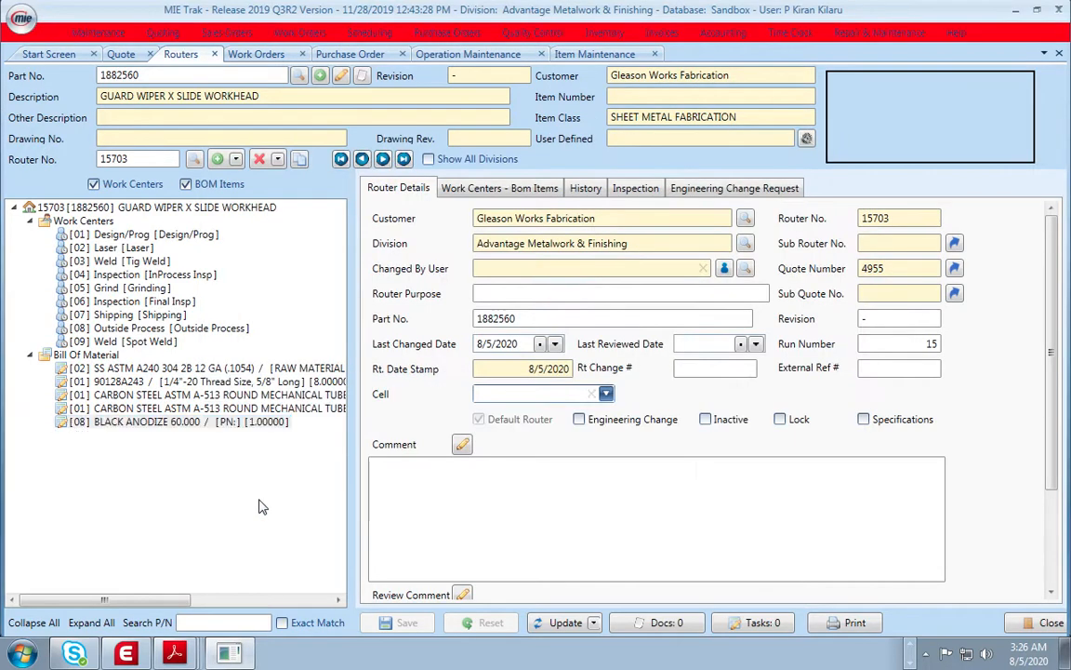
mouse_move(670, 14)
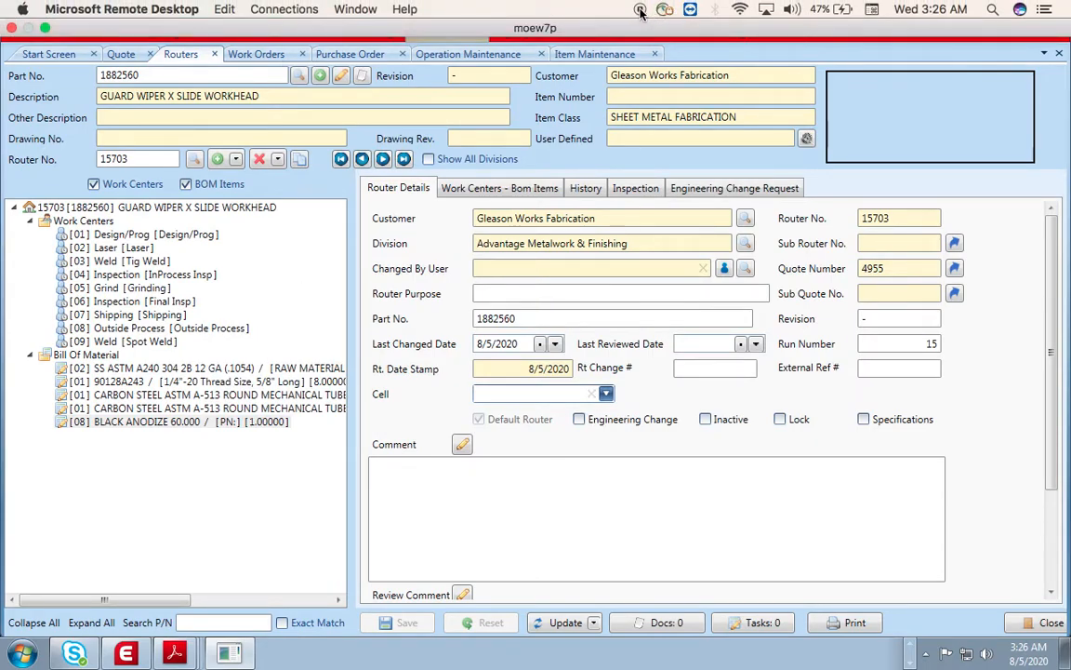